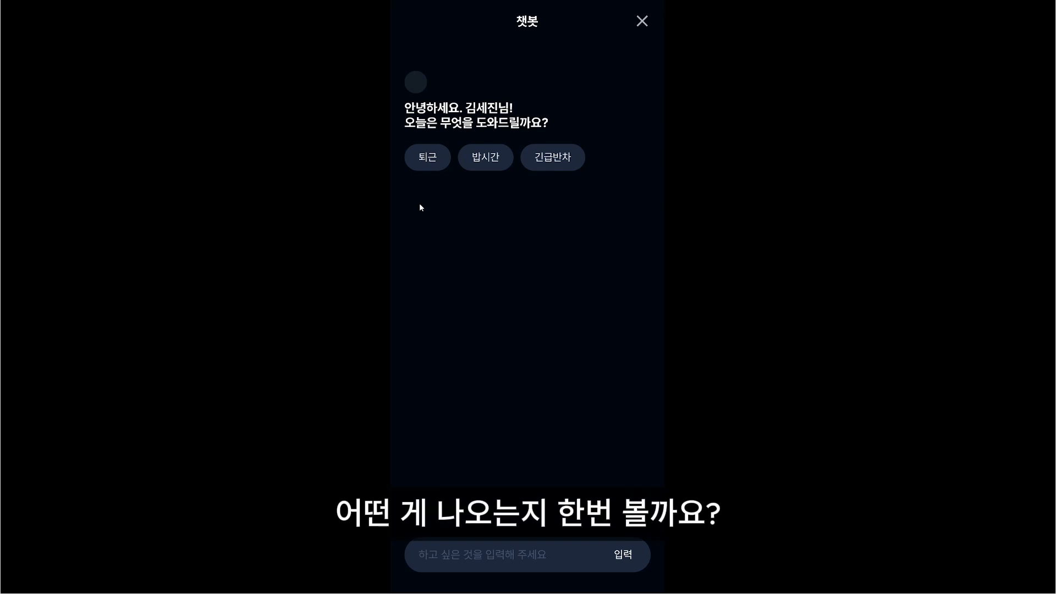
- Test the chatbot prototype by sending the quick replies 퇴근, 밥시간 and 긴급반차 in that order
left_click(428, 157)
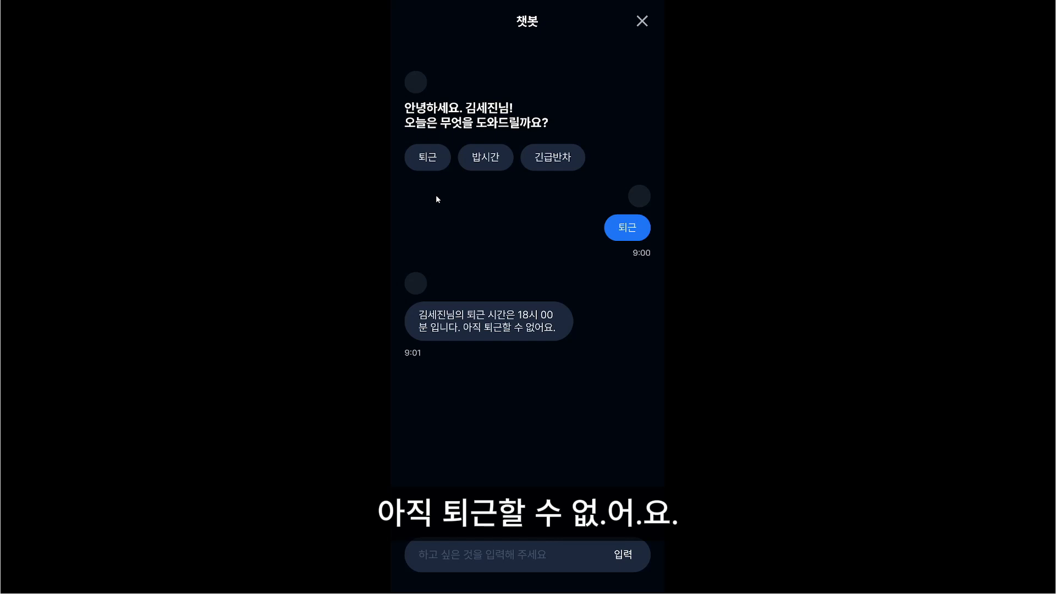
left_click(473, 167)
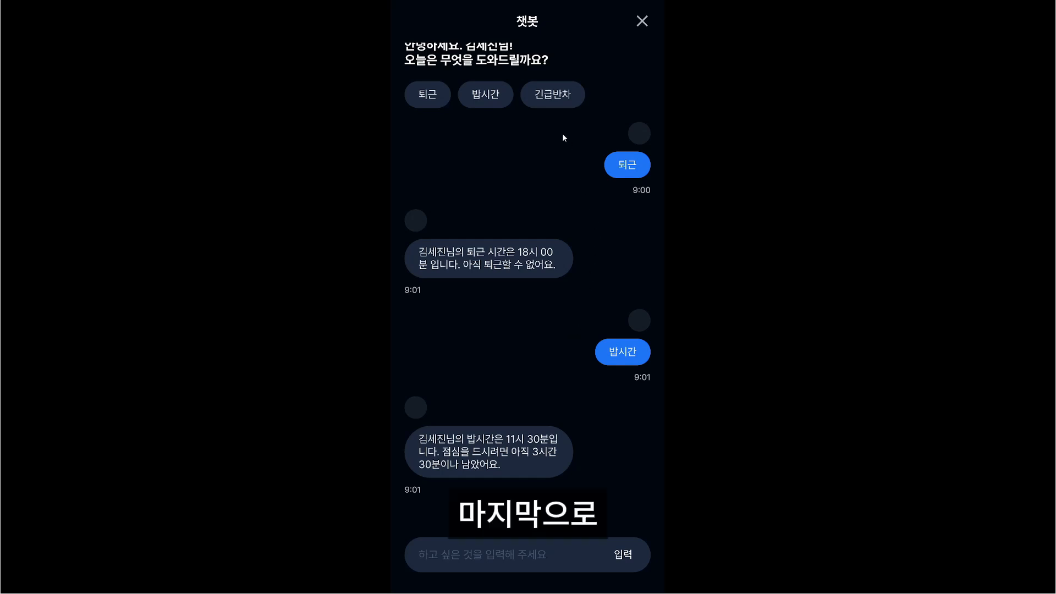
left_click(553, 94)
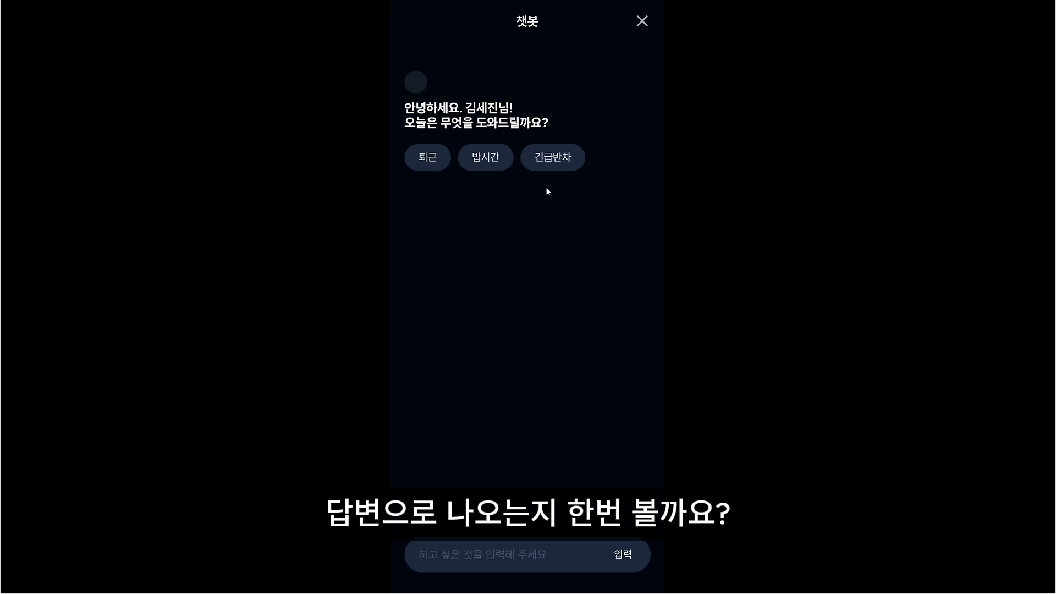
- Test the restarted chatbot prototype with the quick replies in reverse order: 긴급반차, 밥시간, 퇴근
left_click(555, 159)
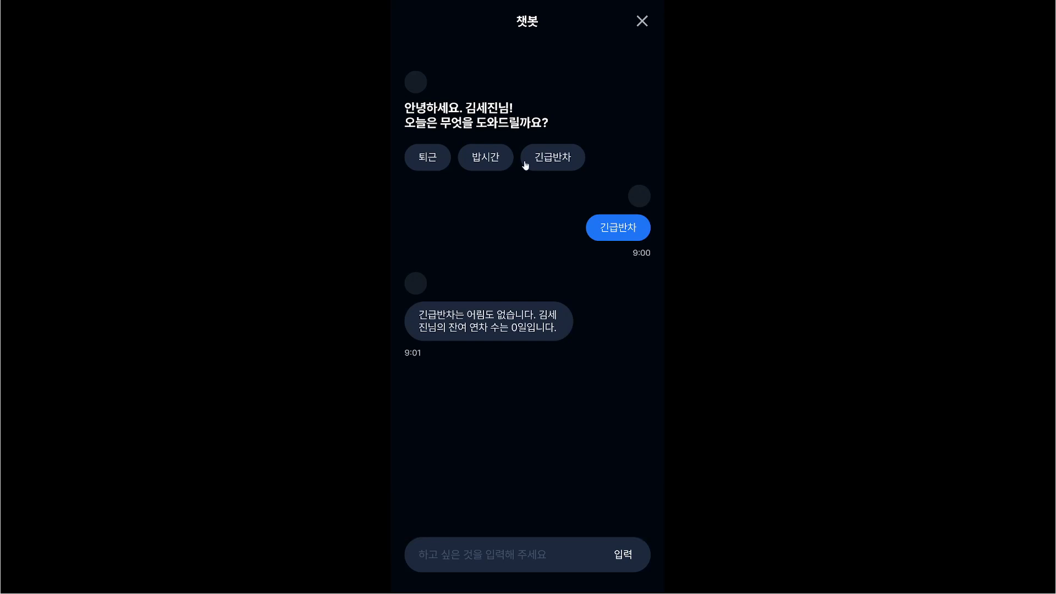
left_click(501, 159)
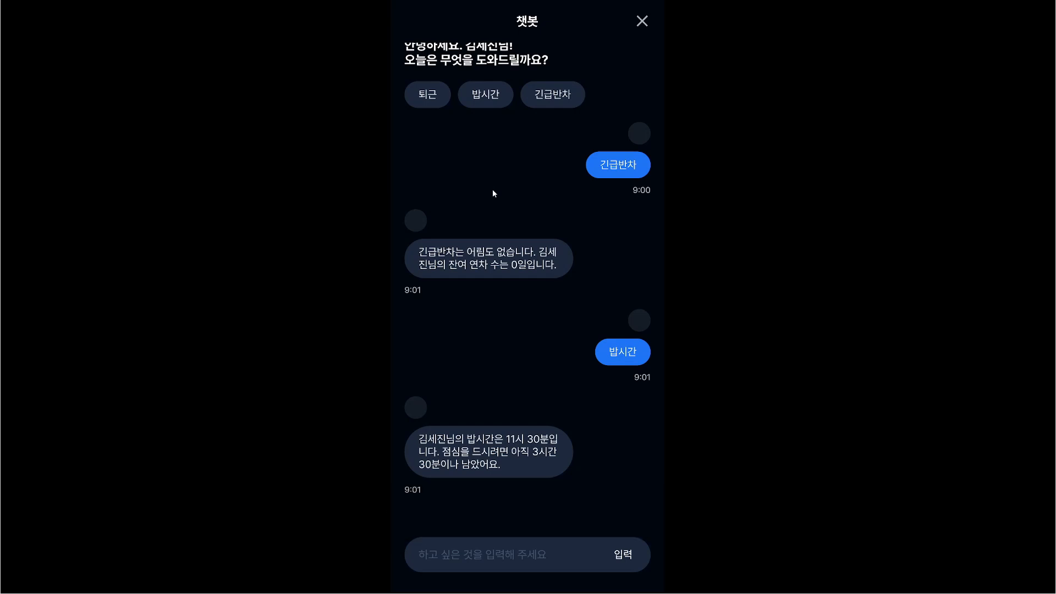
left_click(427, 94)
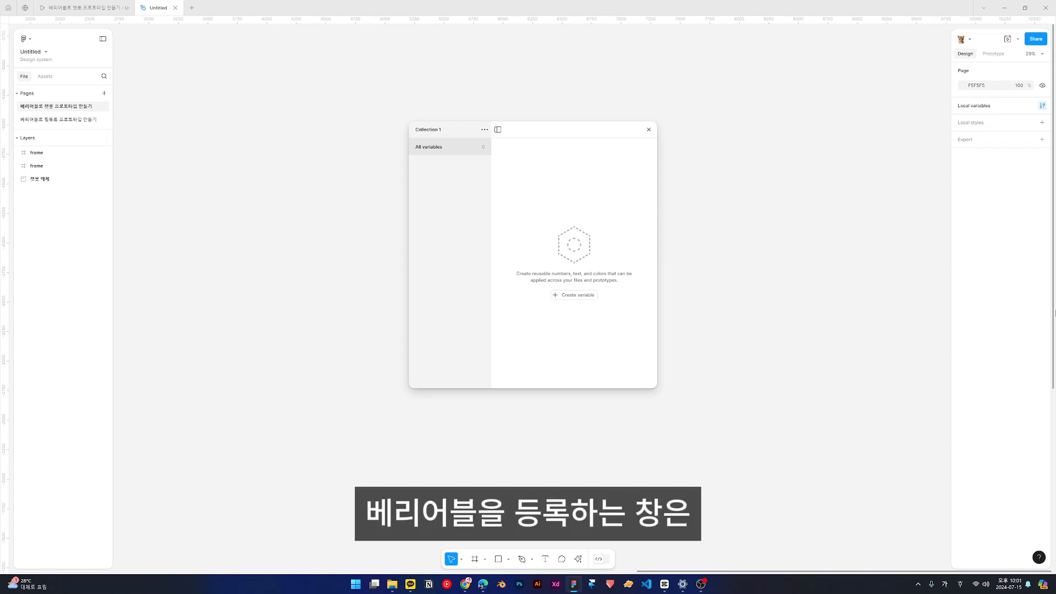
- Reopen the file's local variables and create a String variable in Collection 1
left_click(849, 205)
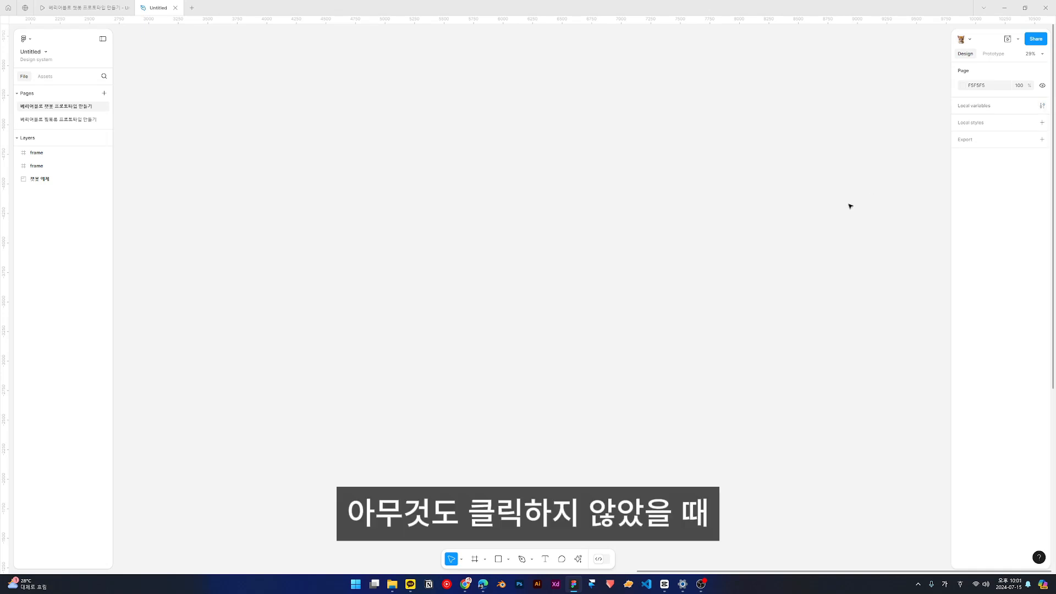
left_click(1042, 105)
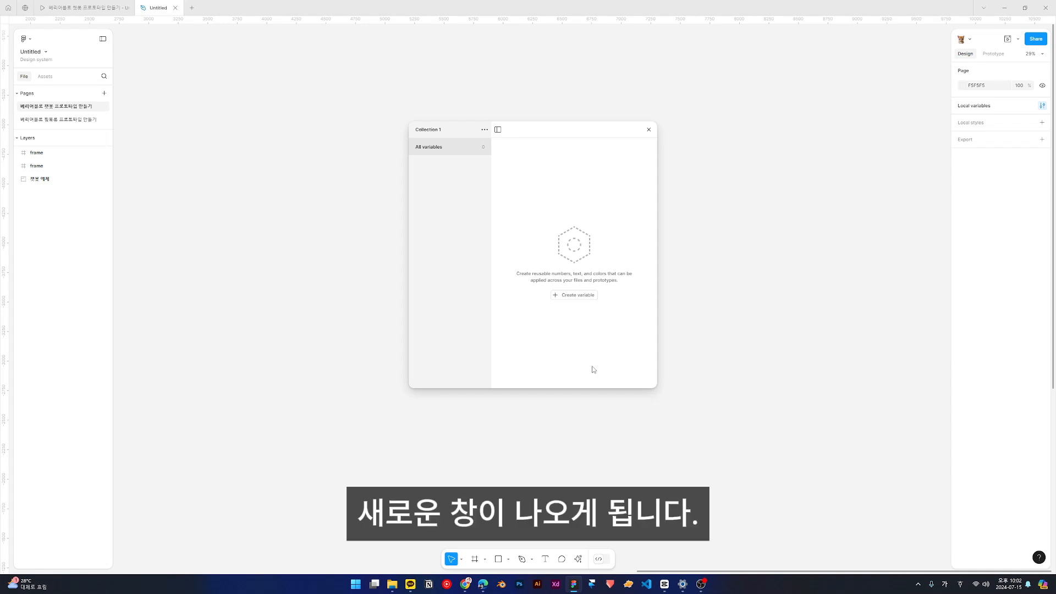
left_click(580, 297)
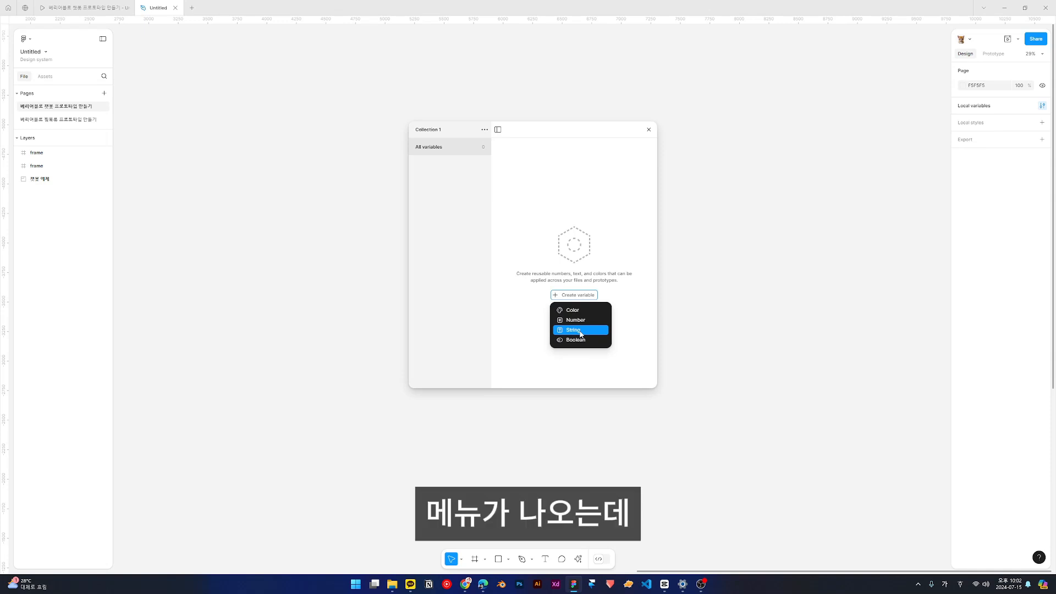
left_click(580, 330)
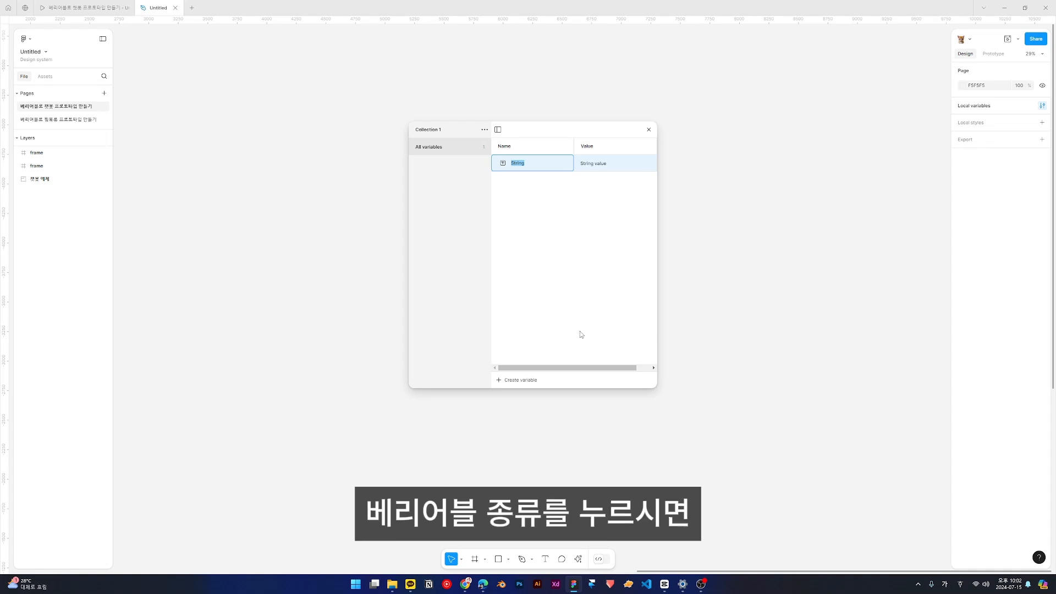
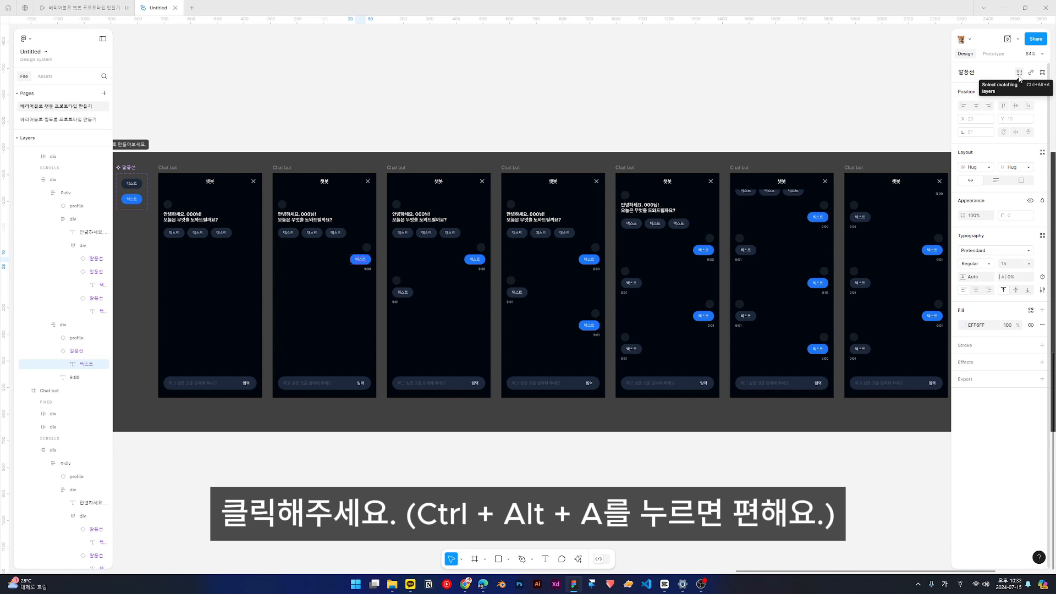
- Bind the matching first question bubble texts across the Chat bot frames to the 질문--1 variable
left_click(1019, 72)
scroll(779, 119, "right", 2)
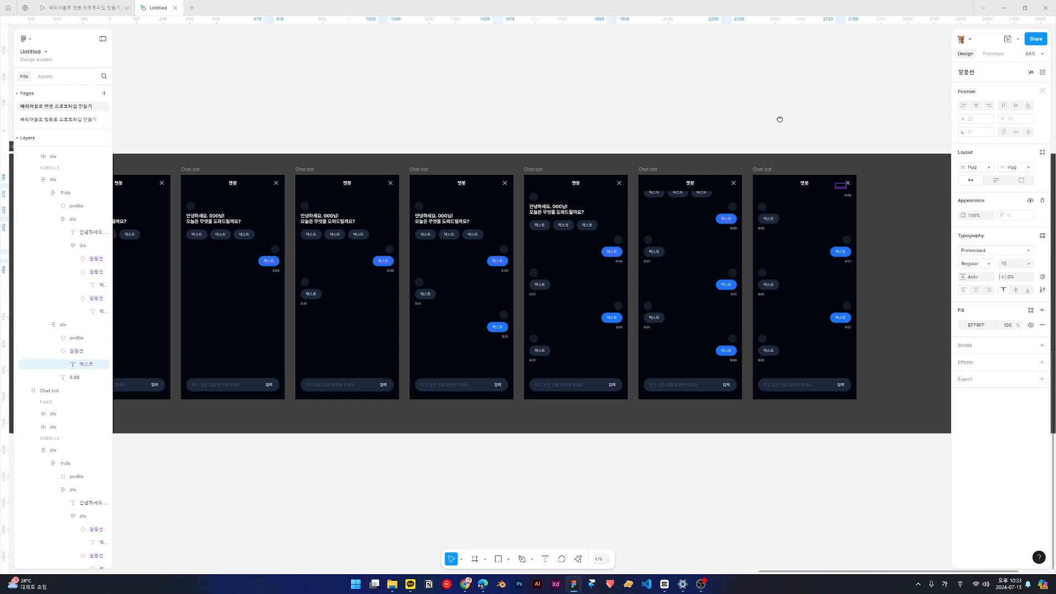
left_click(1041, 277)
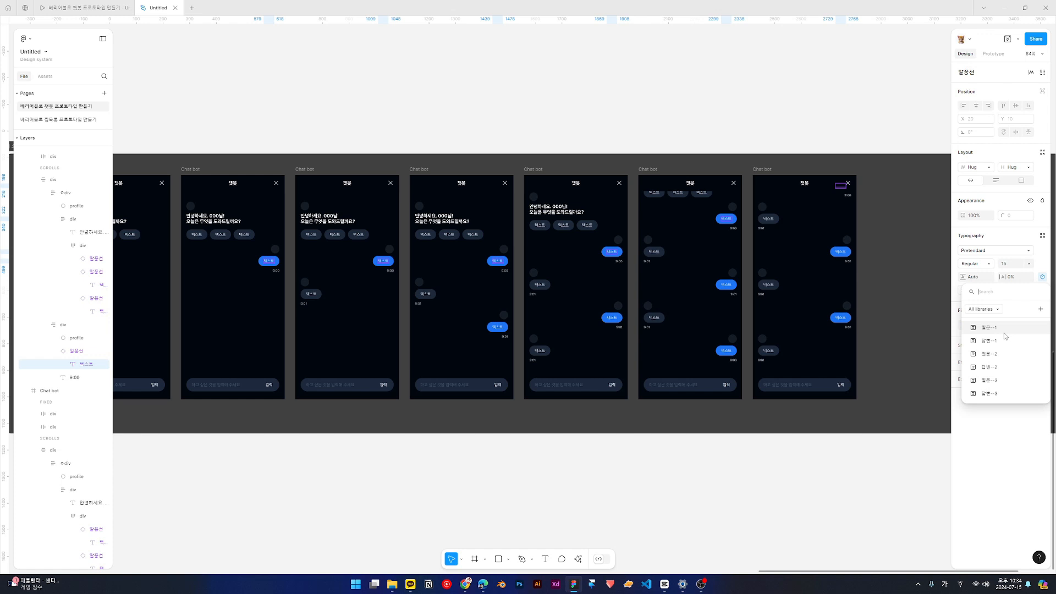
left_click(1004, 332)
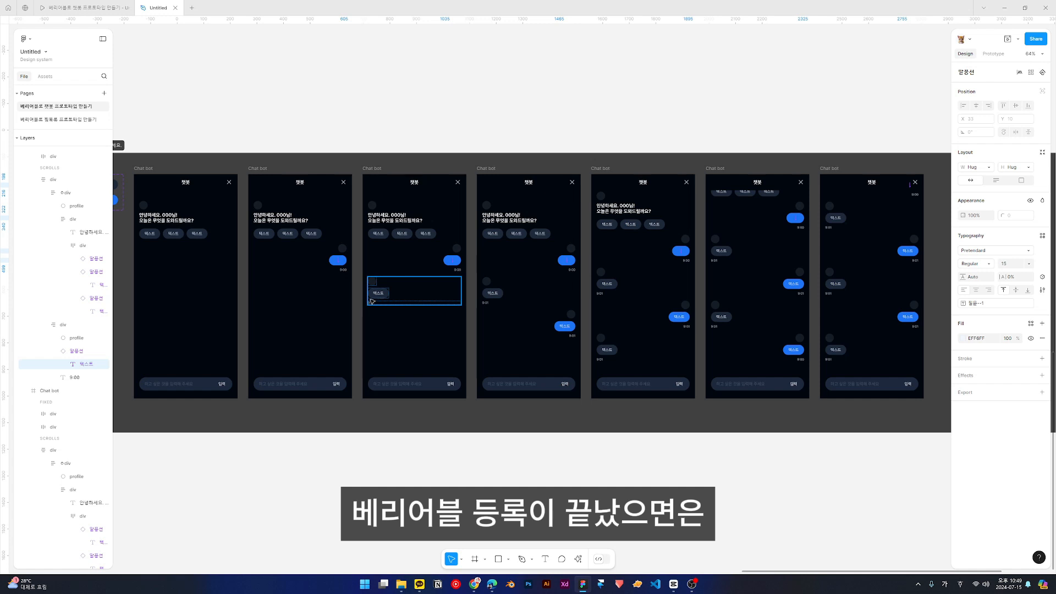
- Bind the matching first answer bubble texts across the Chat bot frames to the 답변--1 variable
left_click(378, 295)
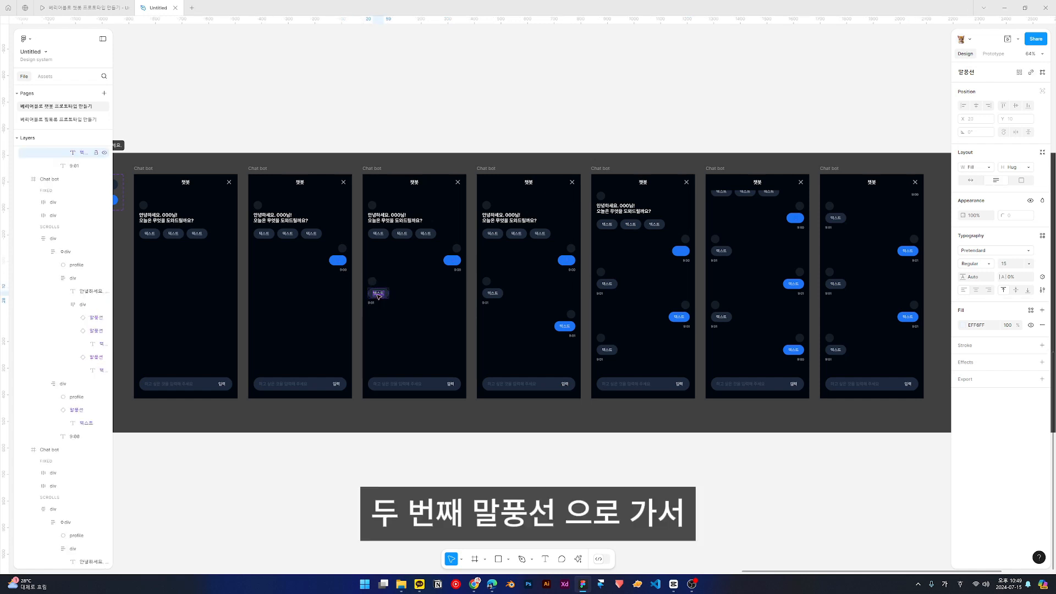
left_click(1019, 74)
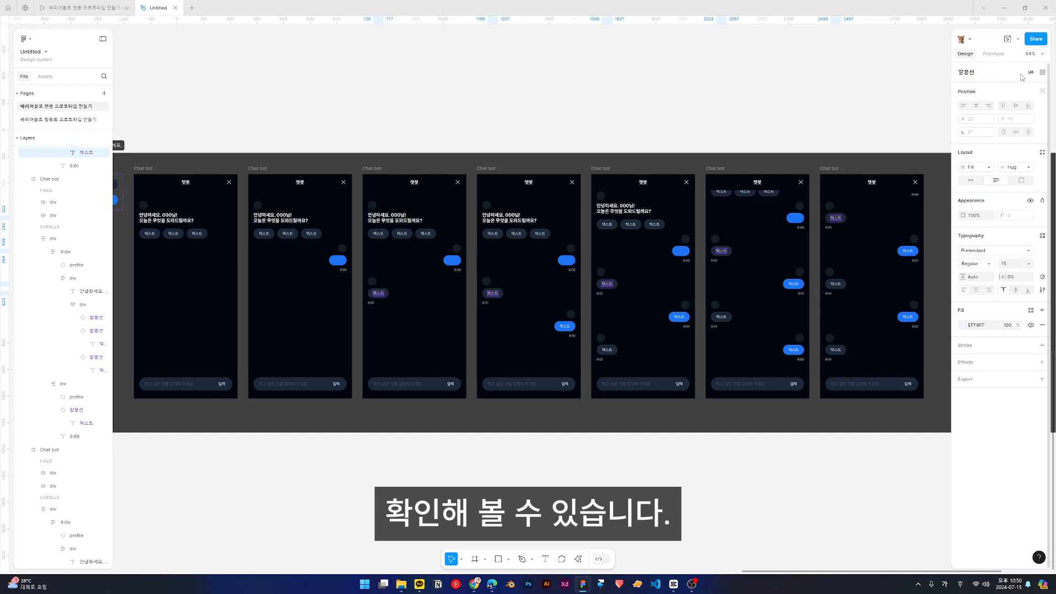
left_click(1042, 277)
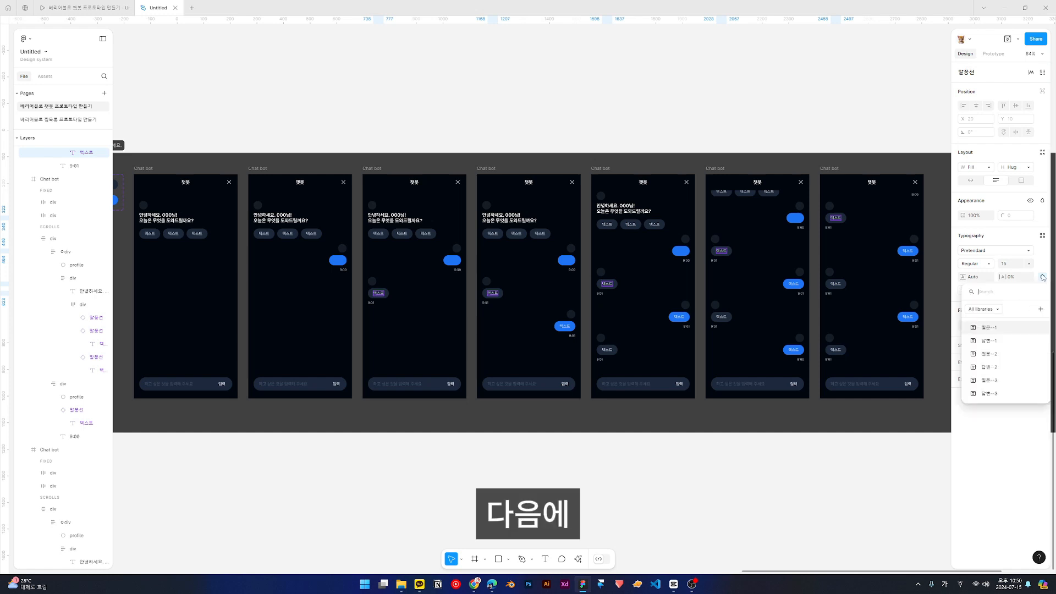
left_click(990, 341)
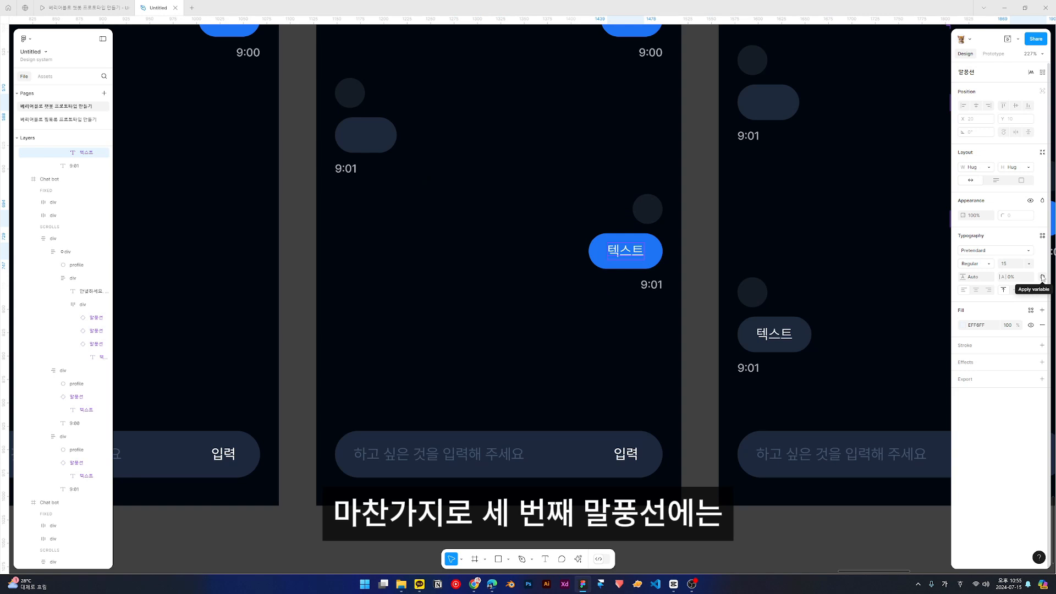
- Bind the third speech bubble texts to the 질문--2 variable and the fourth to 답변--2
left_click(1042, 278)
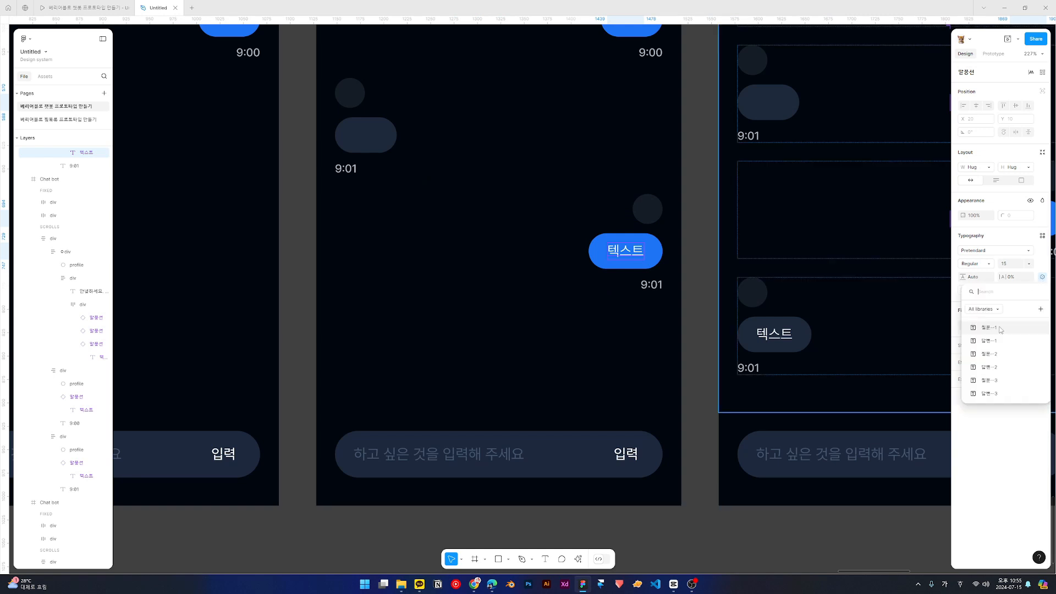
left_click(988, 354)
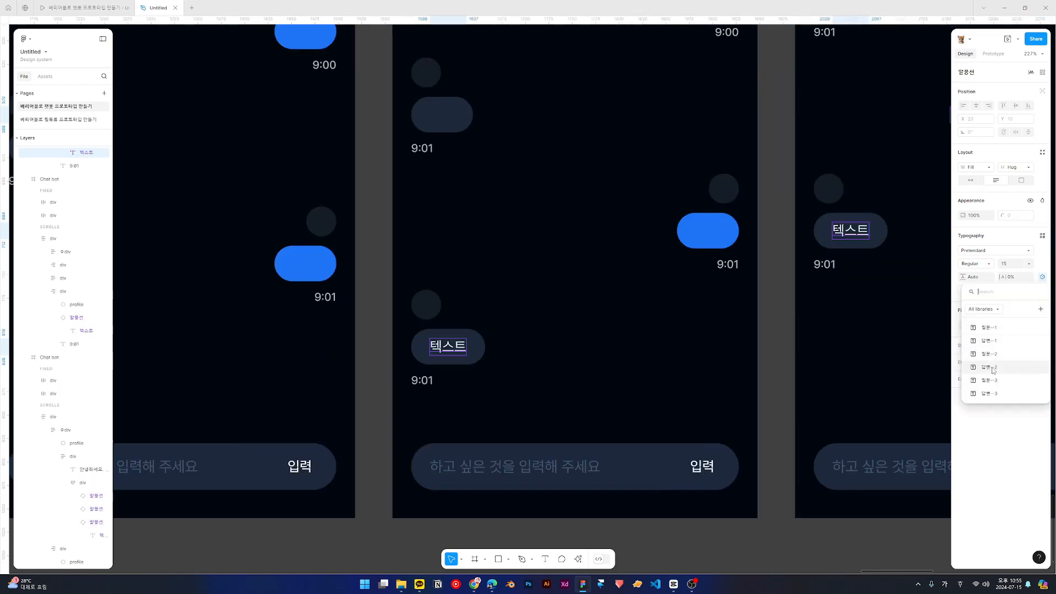
left_click(992, 368)
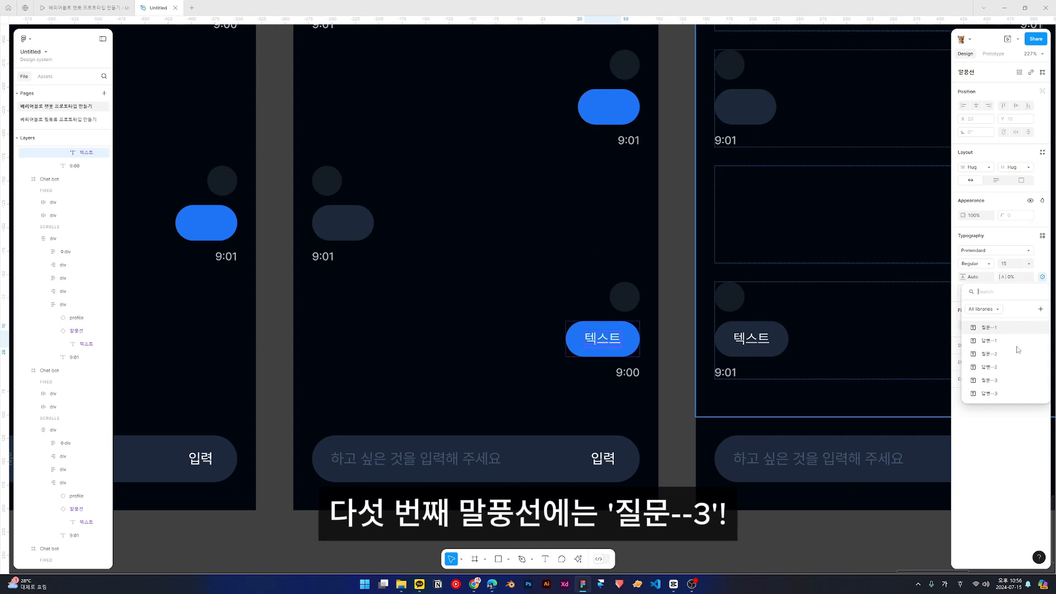
- Bind the fifth speech bubble texts to the 질문--3 variable and the last answer bubble to 답변--3
left_click(993, 384)
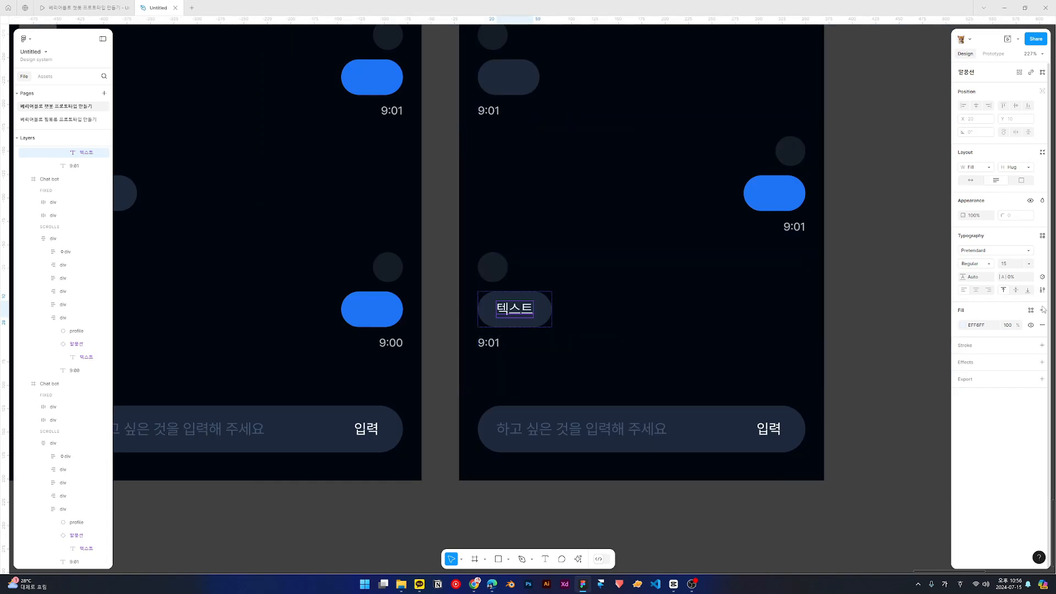
left_click(1042, 277)
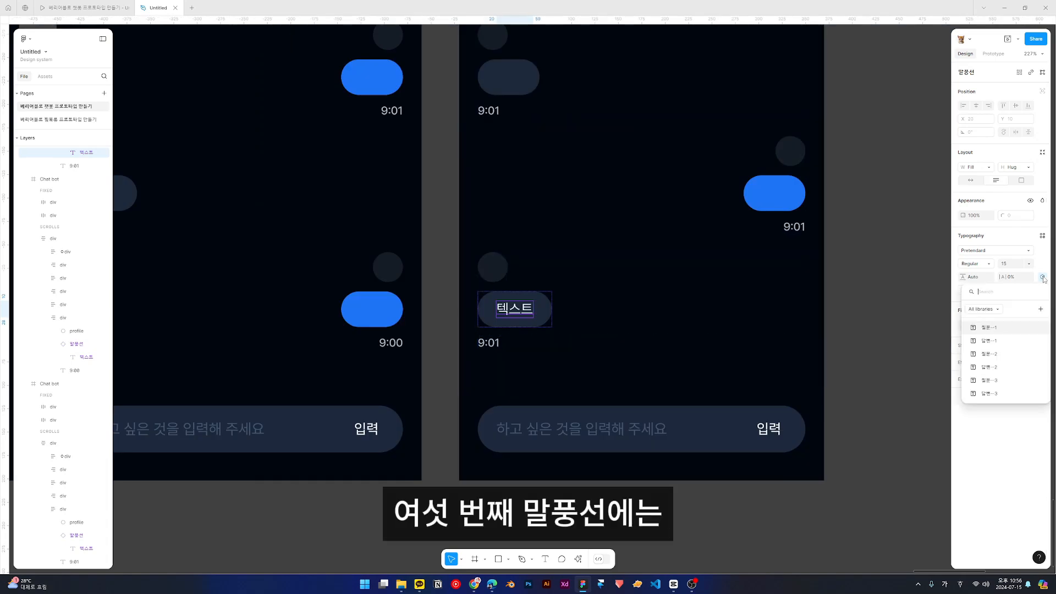
left_click(994, 394)
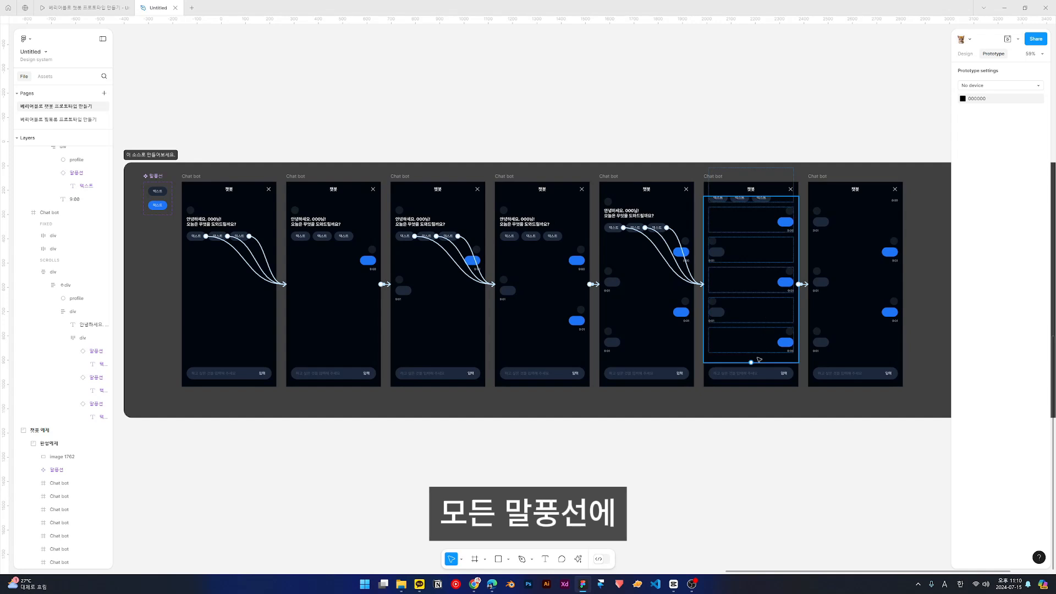
- Replace the three quick-reply placeholder texts under the greeting with 퇴근, 점심시간 and 긴급반차
left_click(718, 385)
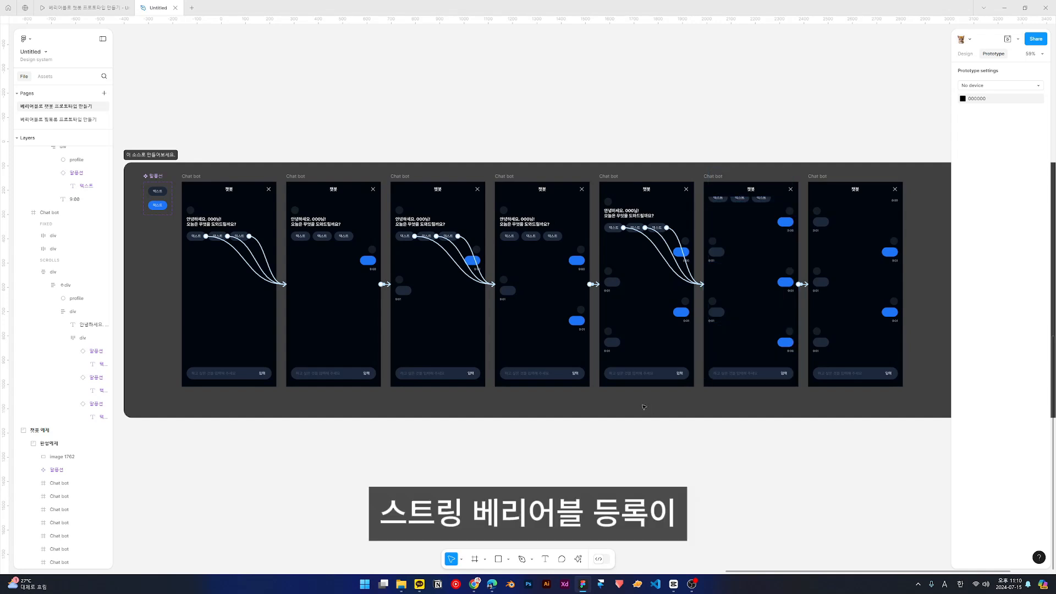
scroll(130, 218, "up", 6)
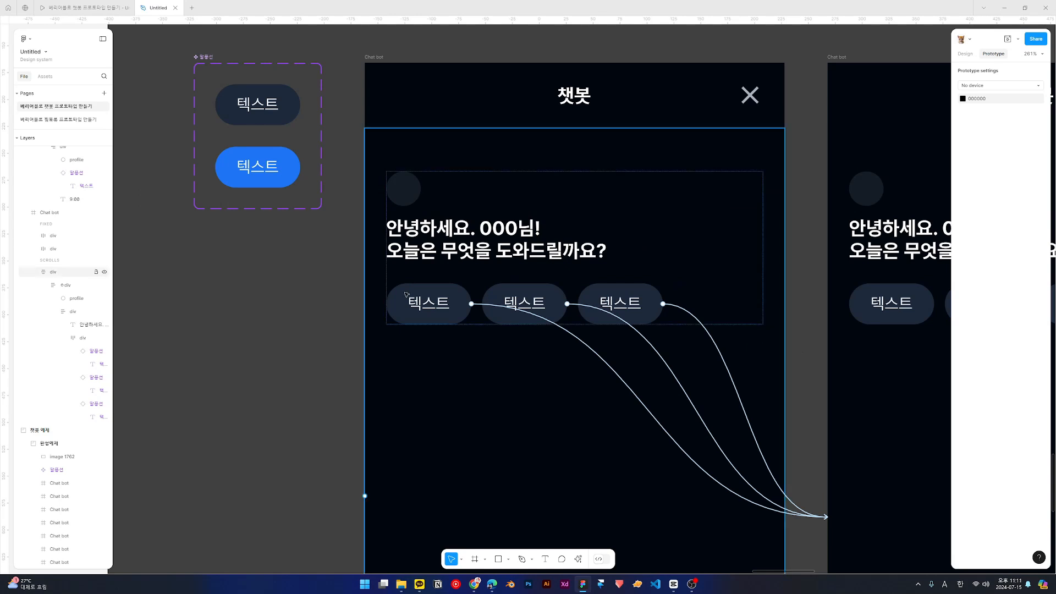
left_click(419, 304)
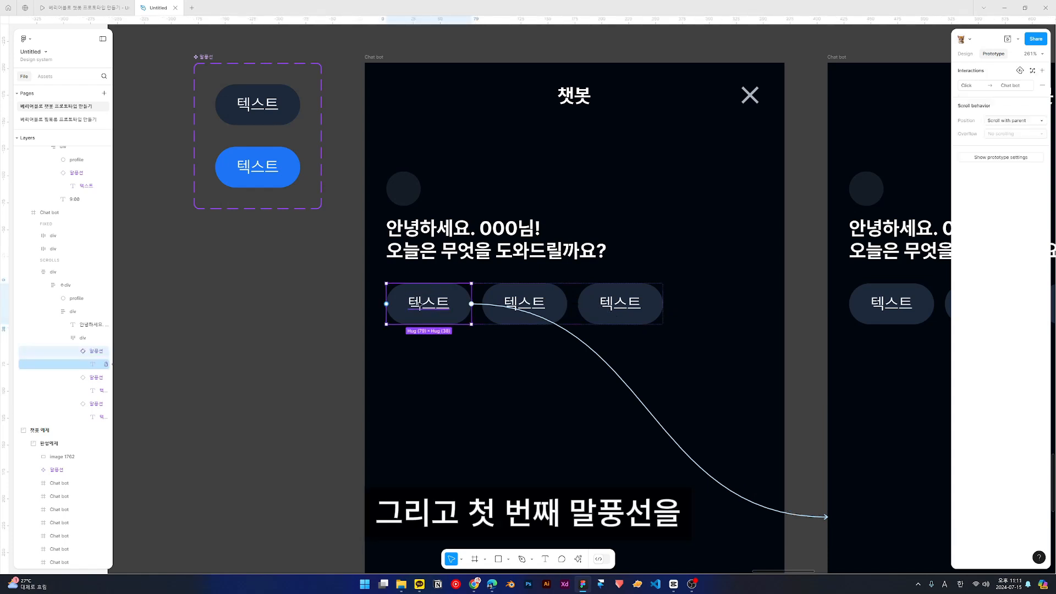
left_click(420, 305)
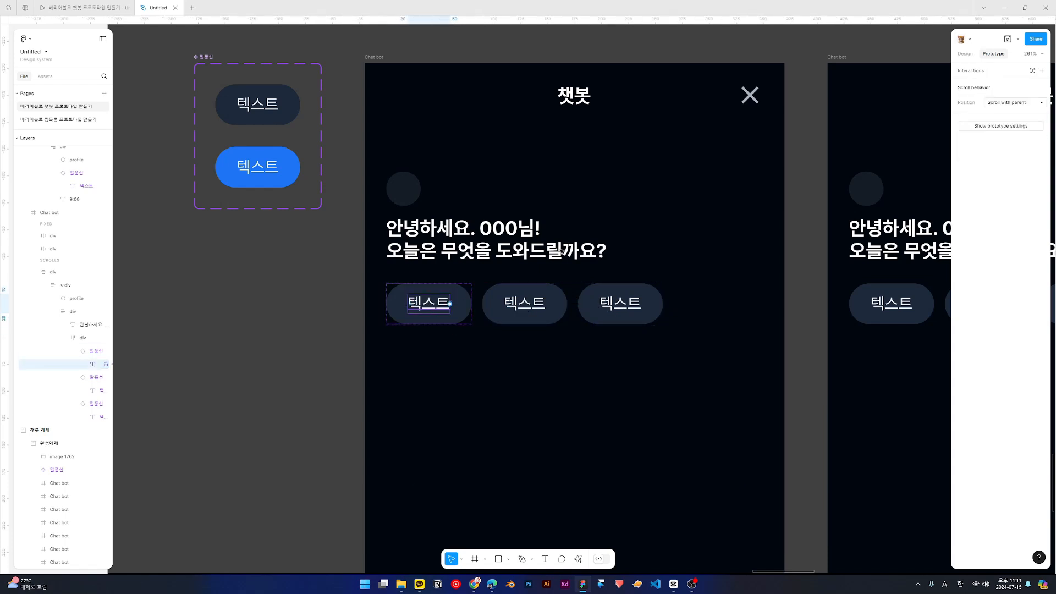
left_click(966, 55)
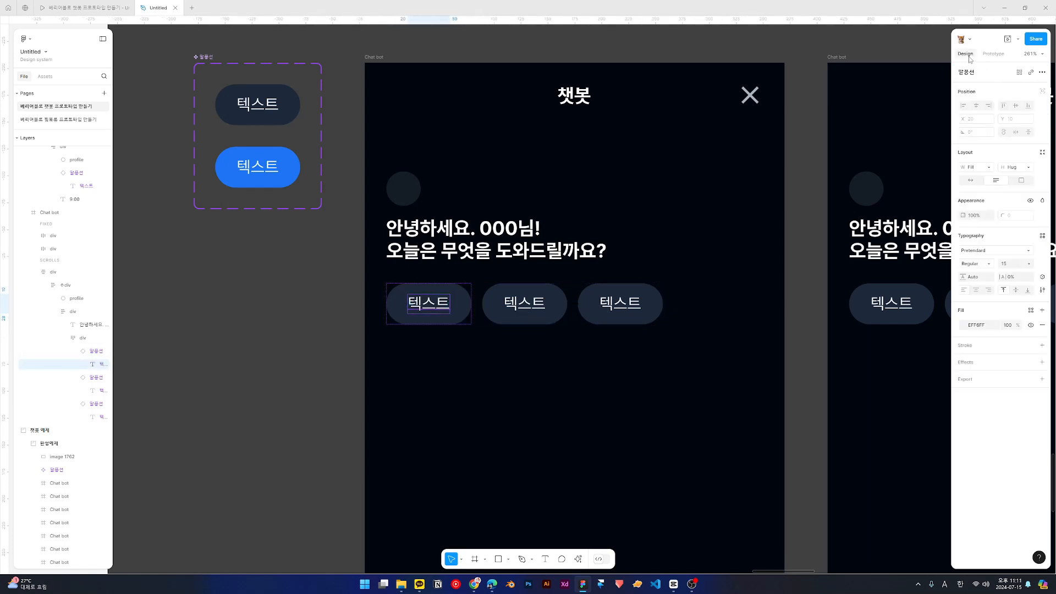
left_click(1018, 72)
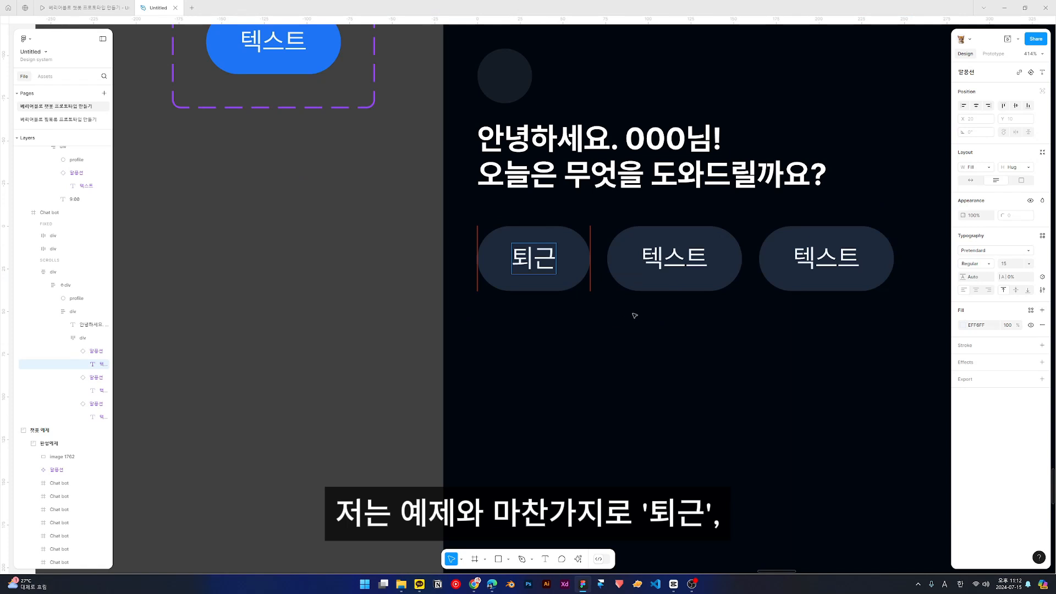
scroll(601, 358, "right", 3)
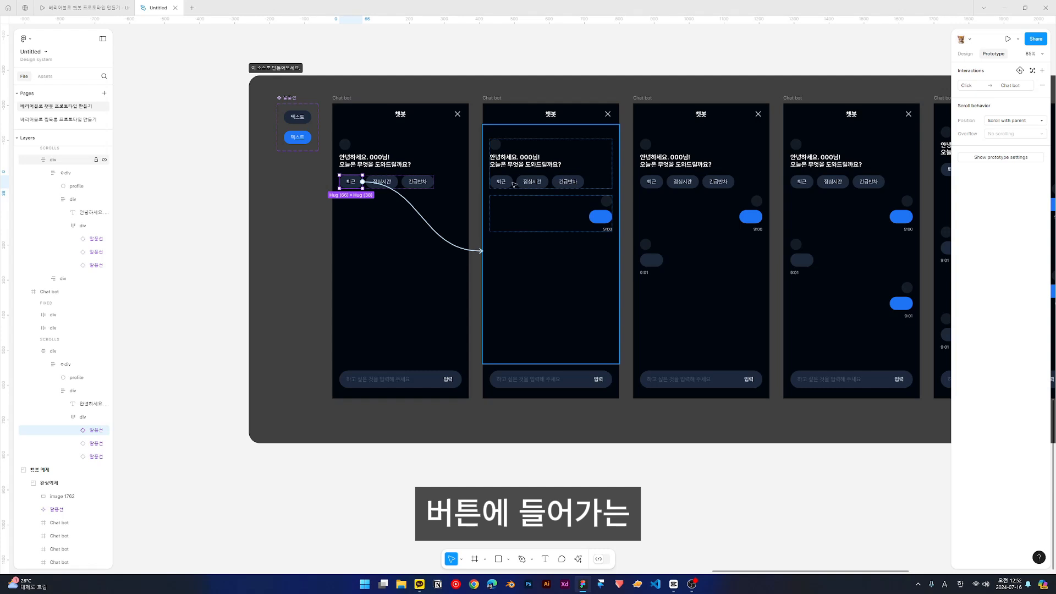
- Look through the quick-reply bubbles and their click interactions across the Chat bot frames
left_click(522, 185)
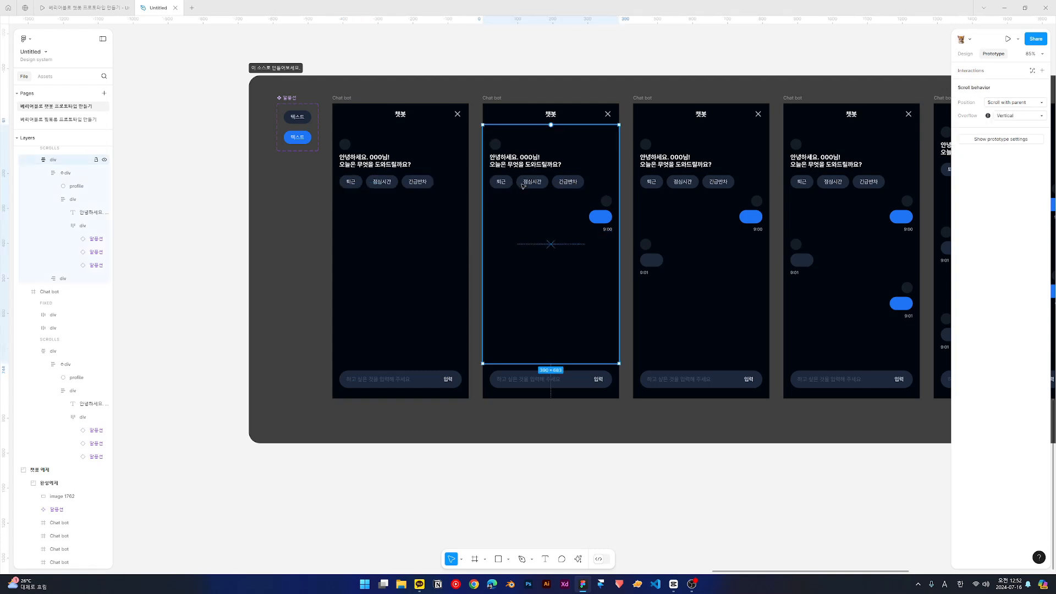
double_click(524, 185)
double_click(526, 185)
left_click(675, 186)
left_click(675, 186)
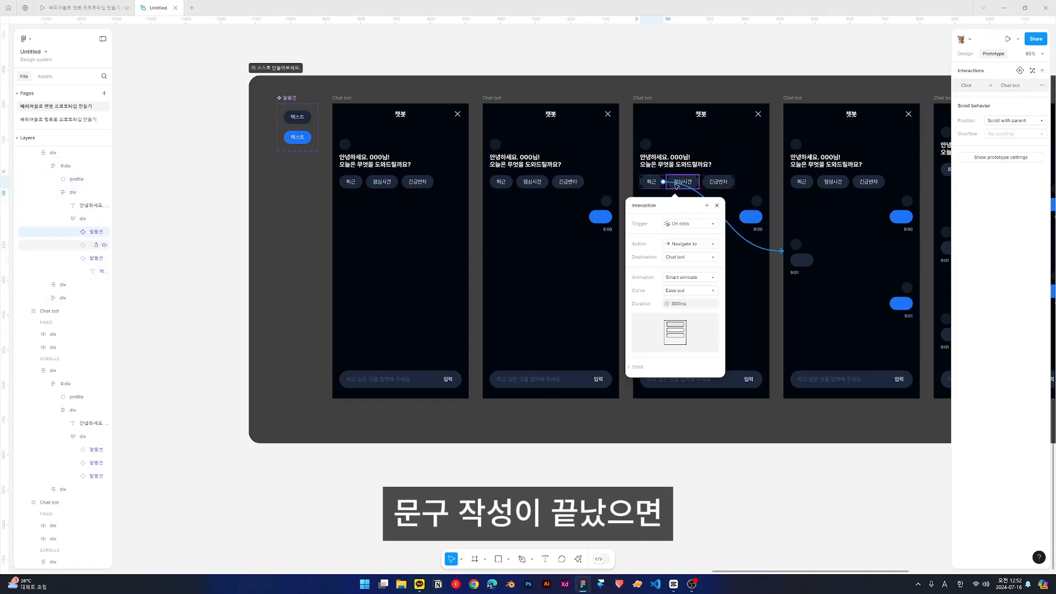
double_click(836, 186)
double_click(836, 186)
double_click(836, 187)
left_click_drag(880, 225, 477, 243)
double_click(572, 188)
double_click(572, 188)
double_click(571, 188)
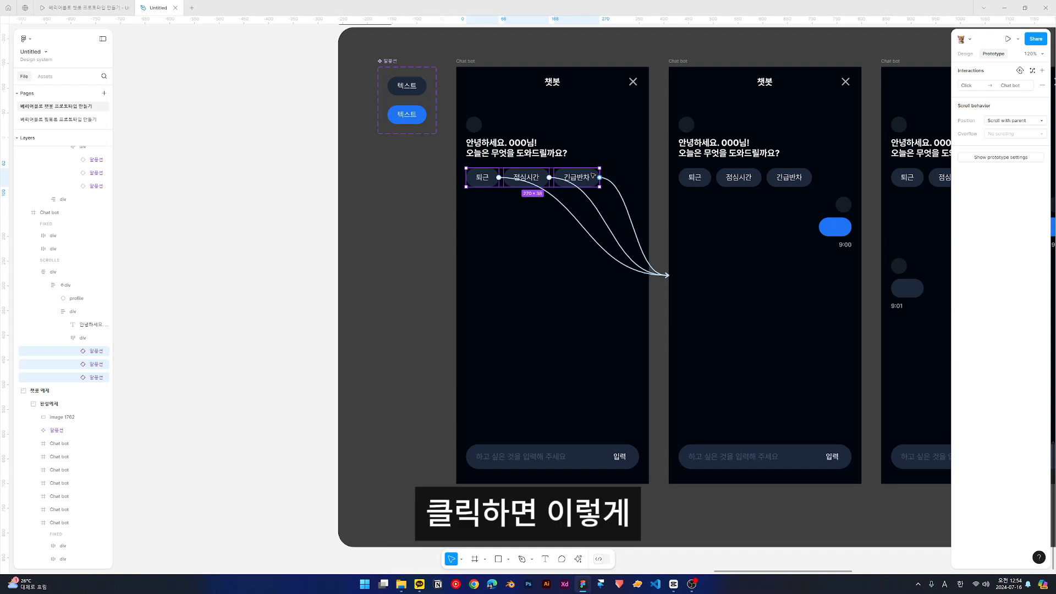
- Add a Set variable action targeting 질문--1 to the click interaction shared by the first frame's three quick replies
left_click(978, 92)
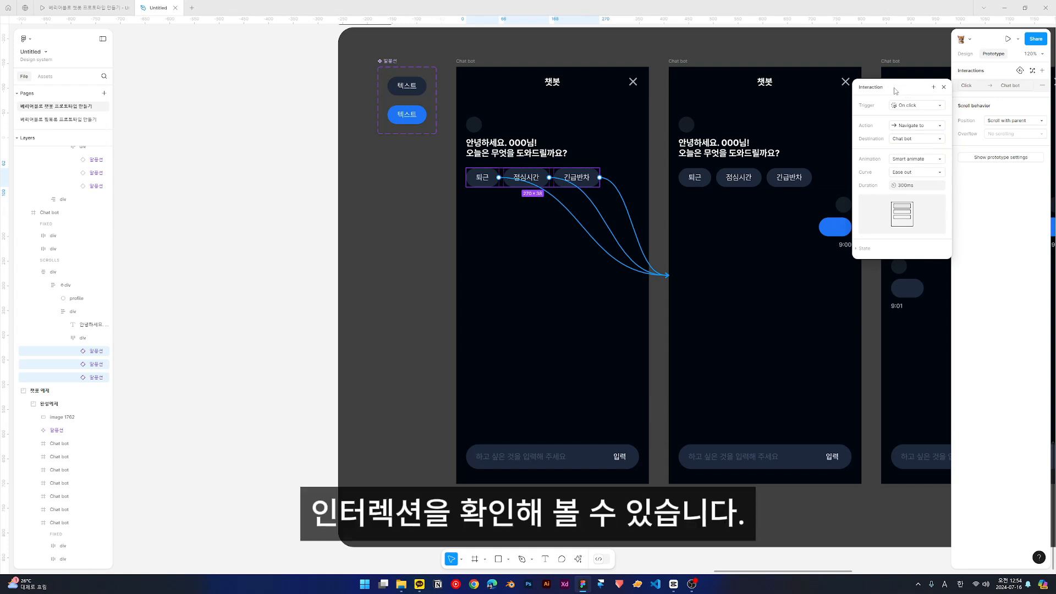
left_click_drag(894, 91, 590, 174)
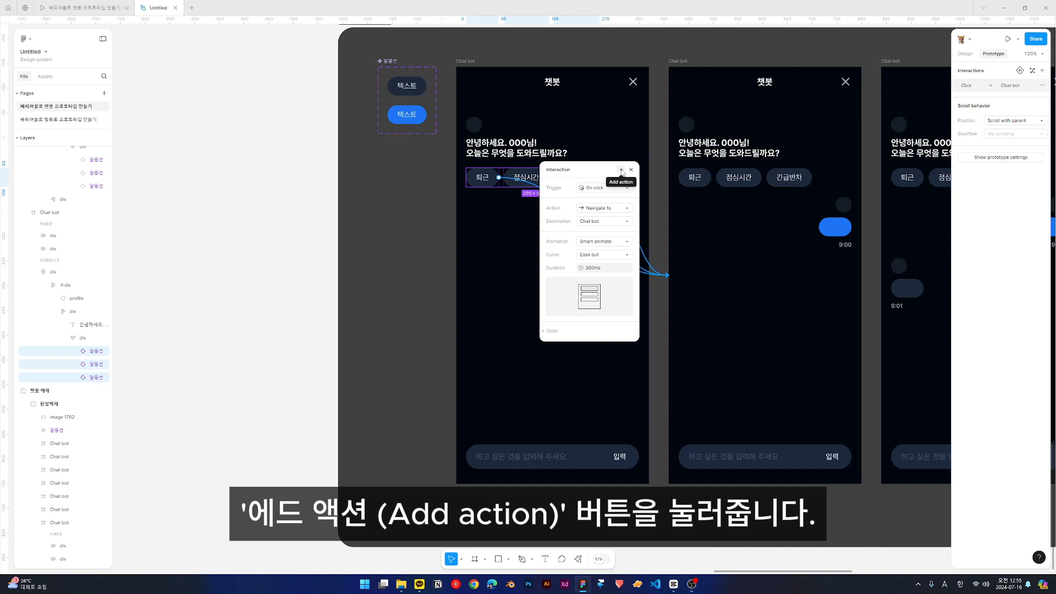
left_click(621, 172)
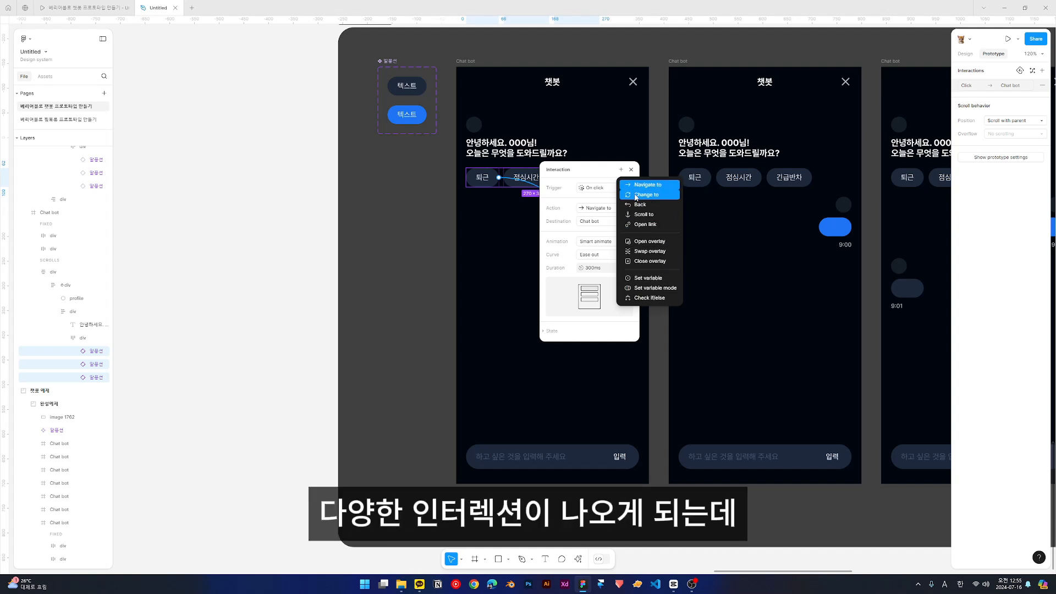
left_click(643, 283)
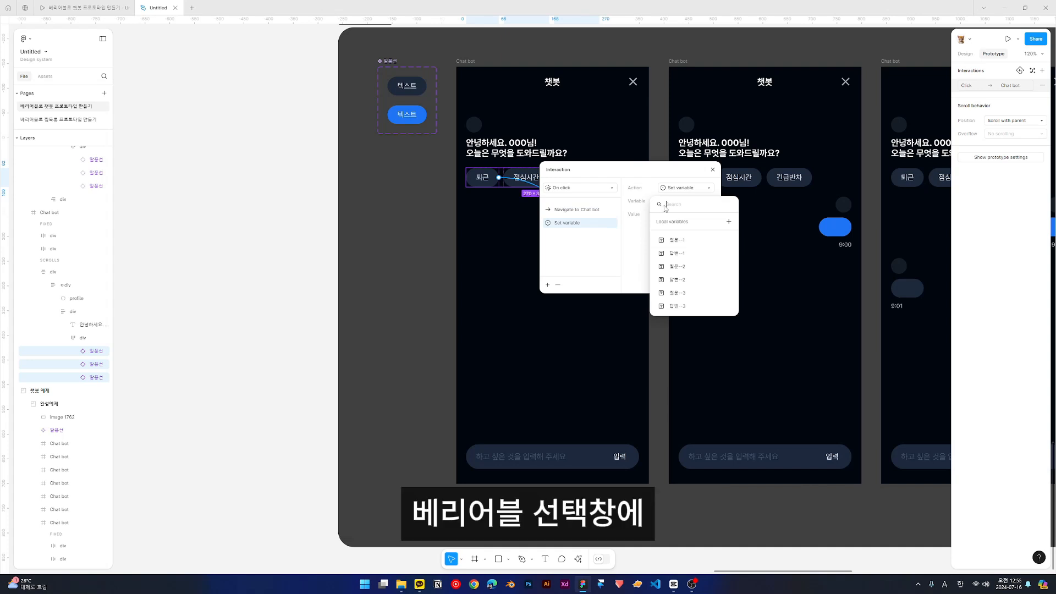
left_click(671, 242)
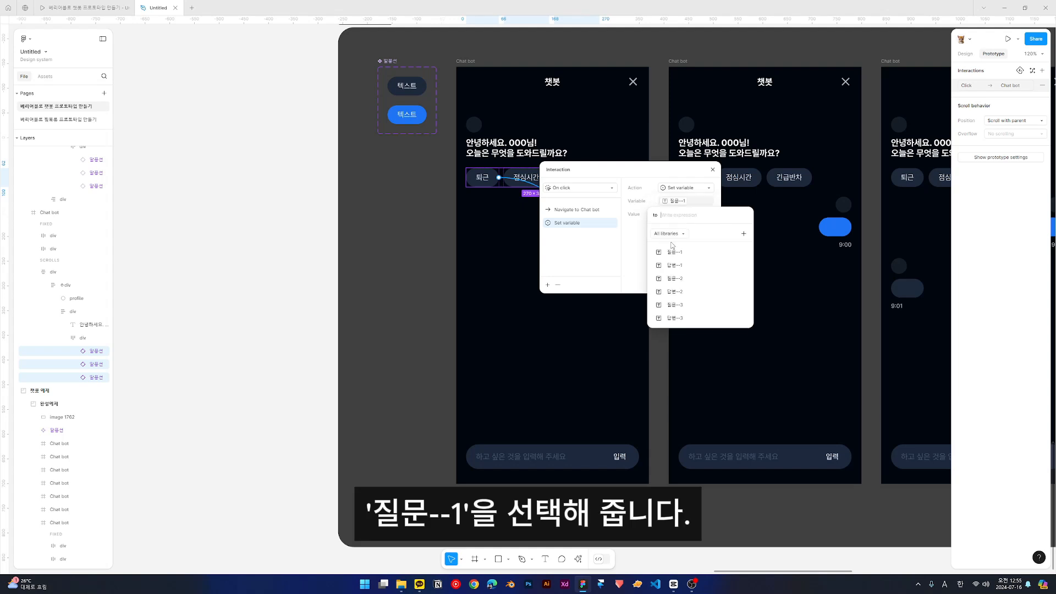
left_click(640, 253)
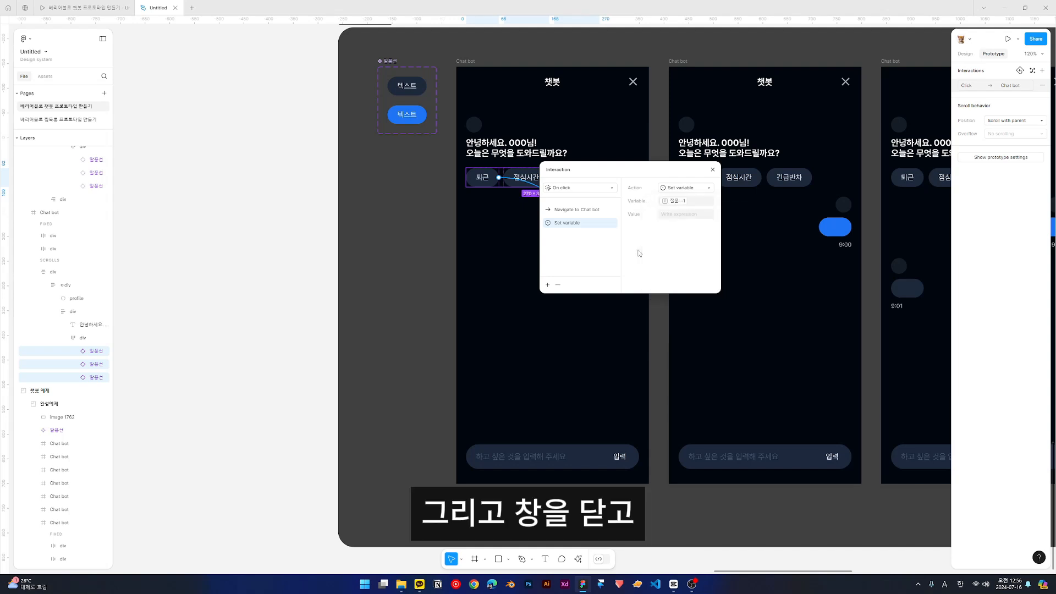
- Add a second Set variable action targeting 답변--1 to the same interaction and review both variable actions
left_click(547, 285)
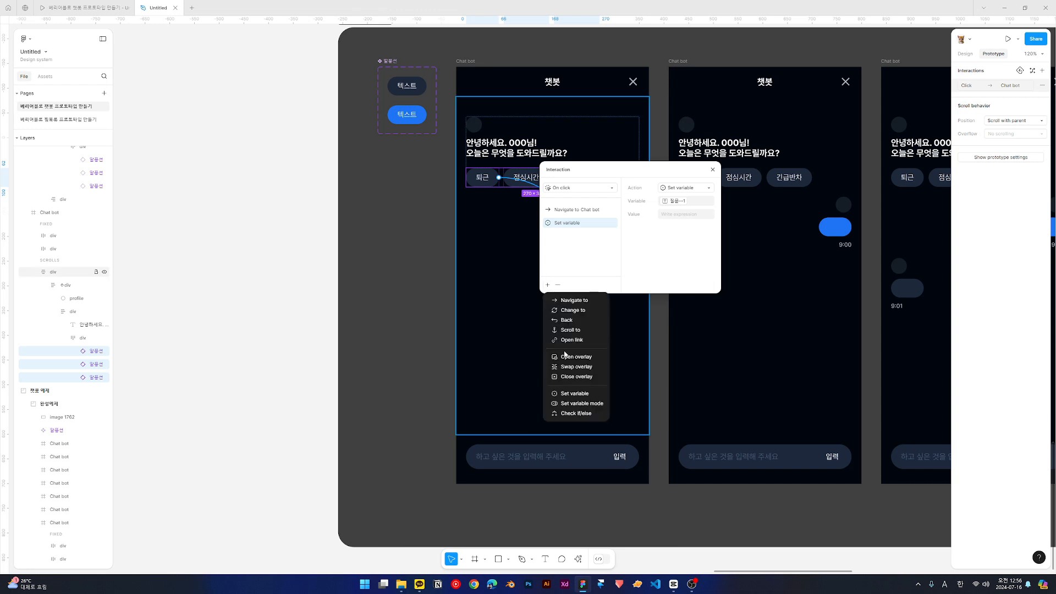
left_click(566, 394)
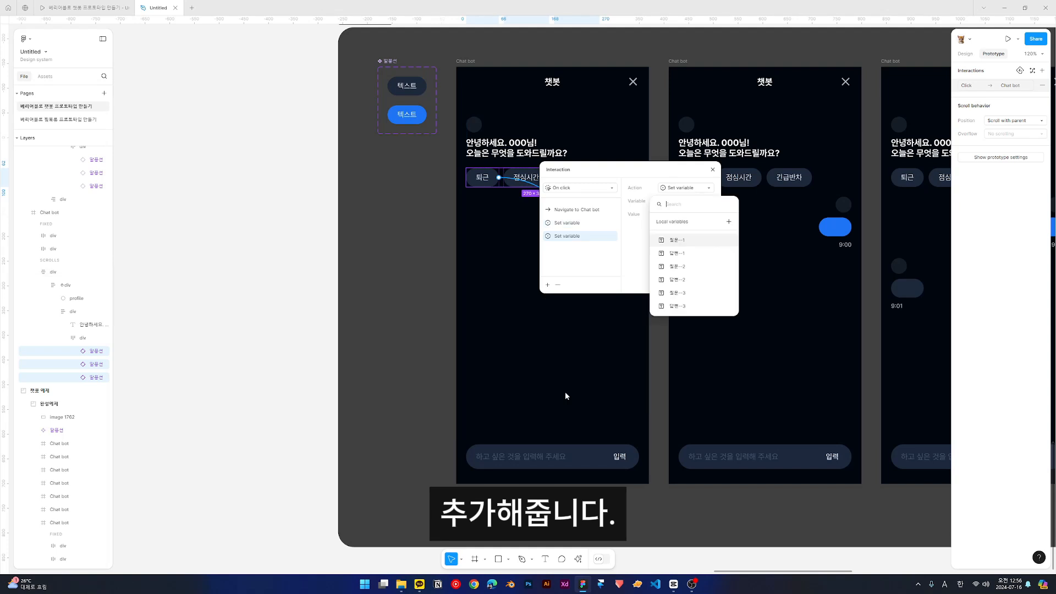
left_click(669, 255)
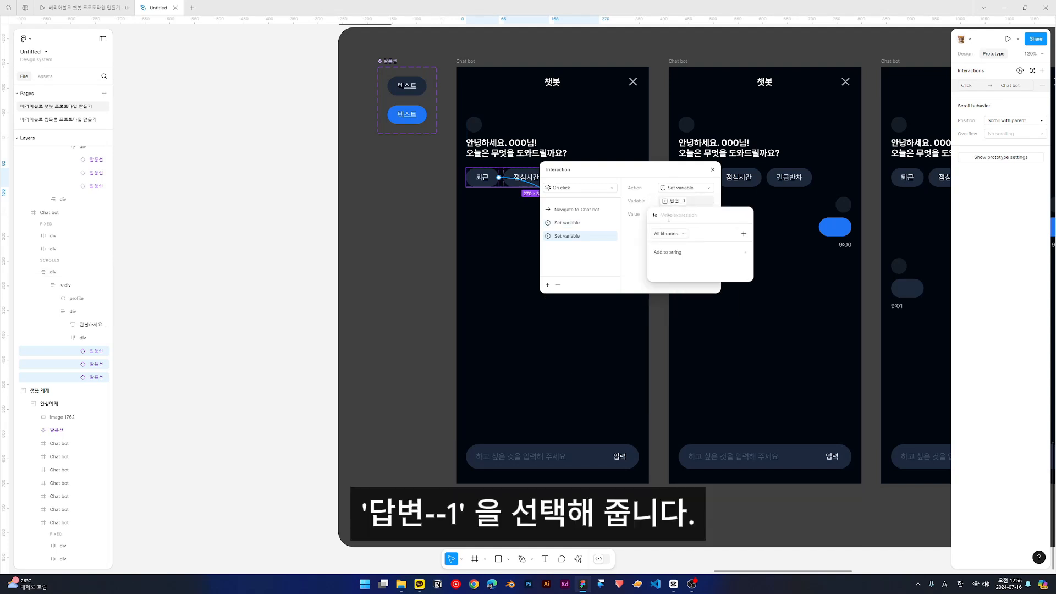
left_click(626, 267)
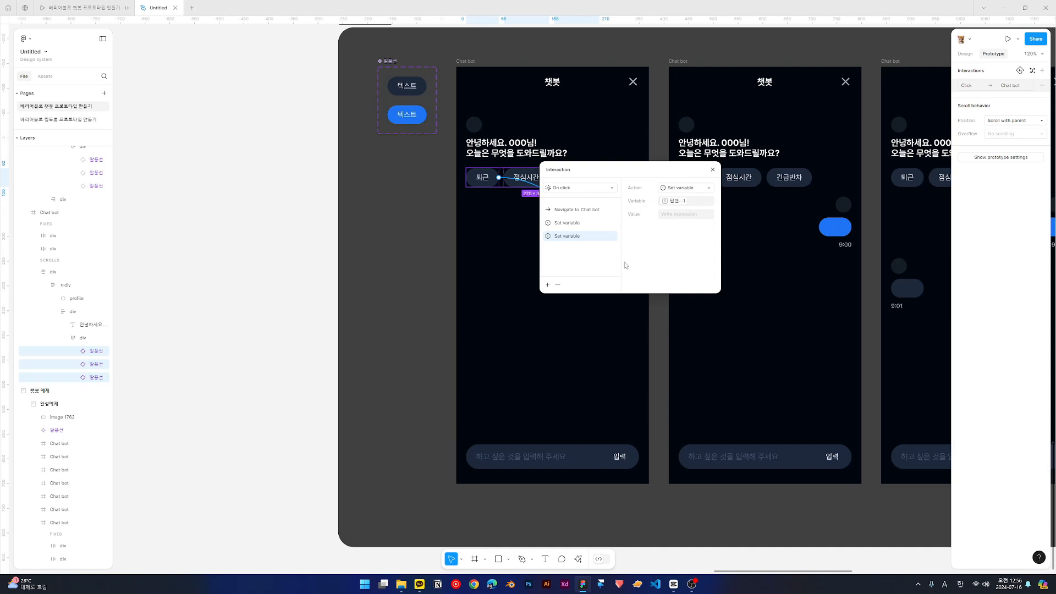
left_click(567, 222)
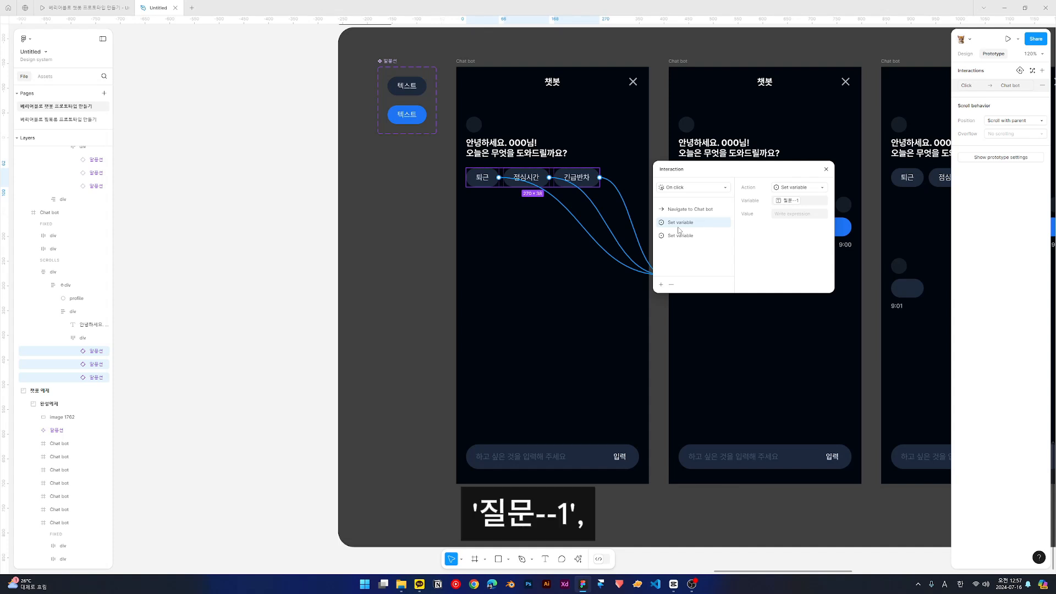
left_click(681, 236)
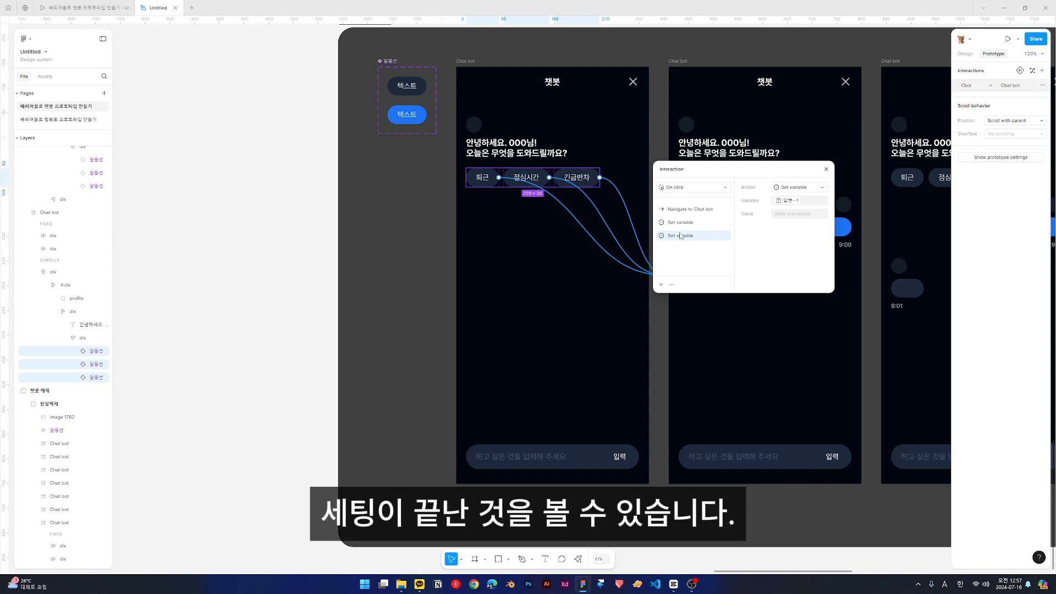
- In the click interaction of the first frame's 퇴근 quick reply, set the 질문--1 variable's value to "퇴근"
left_click(576, 261)
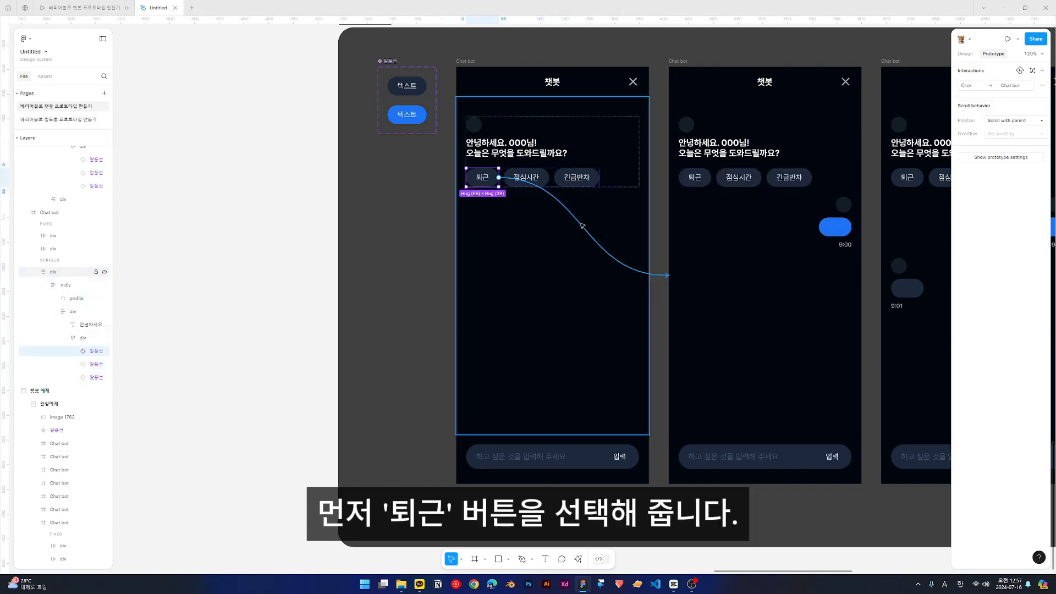
left_click(581, 226)
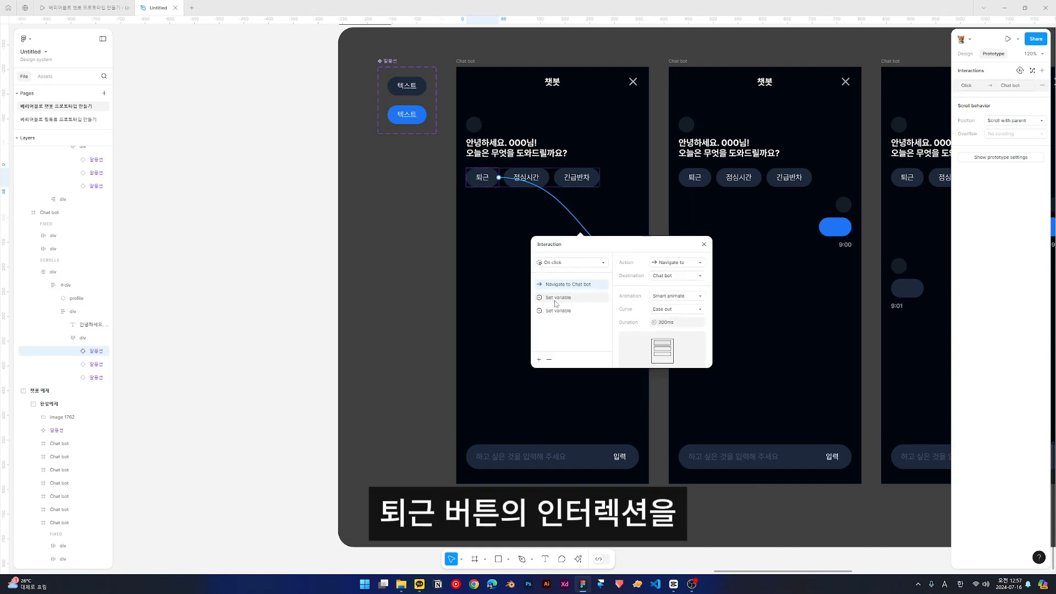
left_click(556, 298)
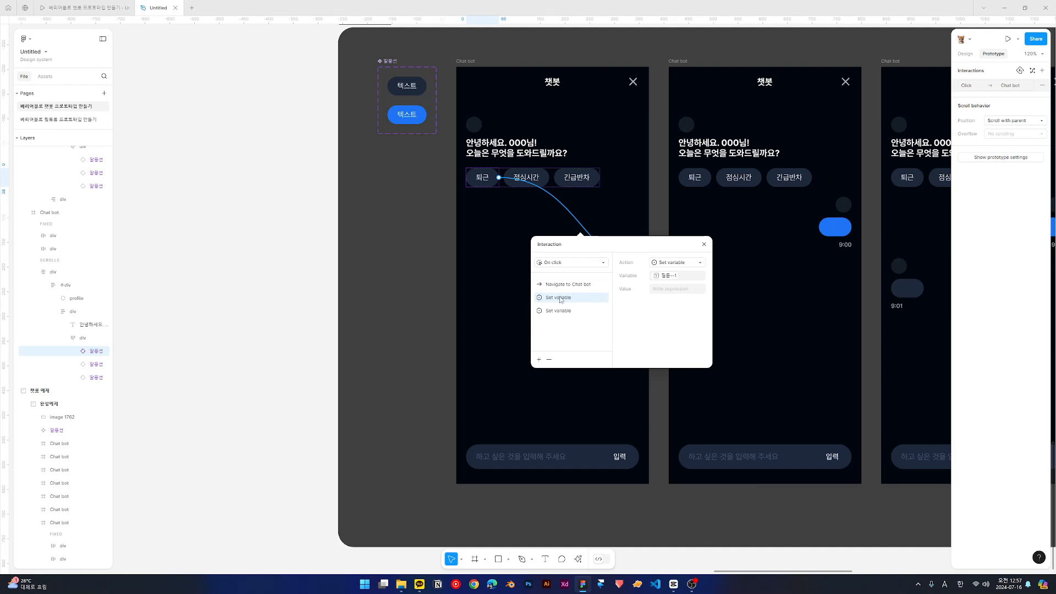
left_click(661, 289)
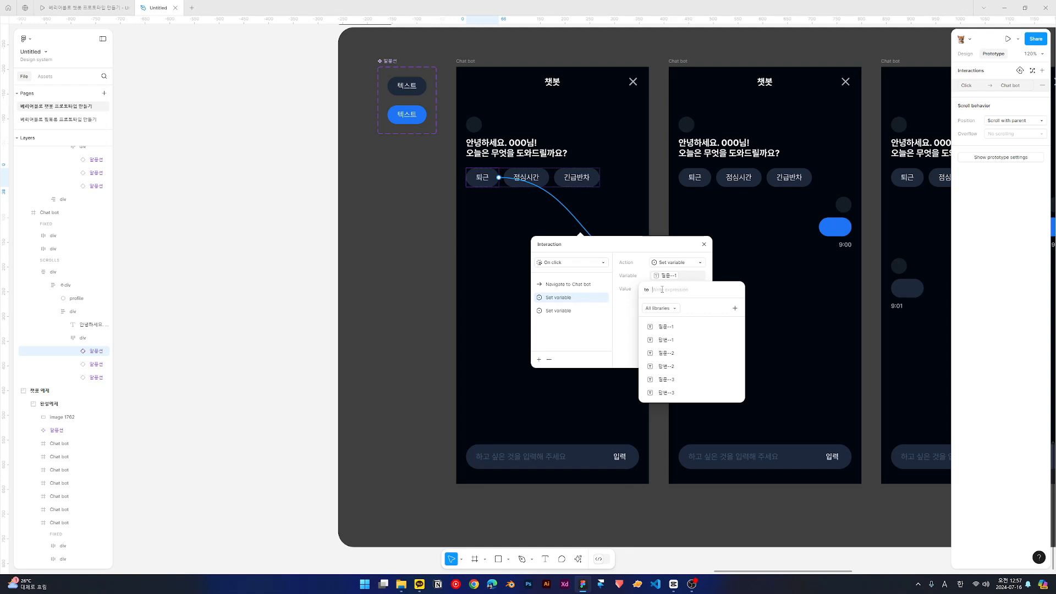
type("\"")
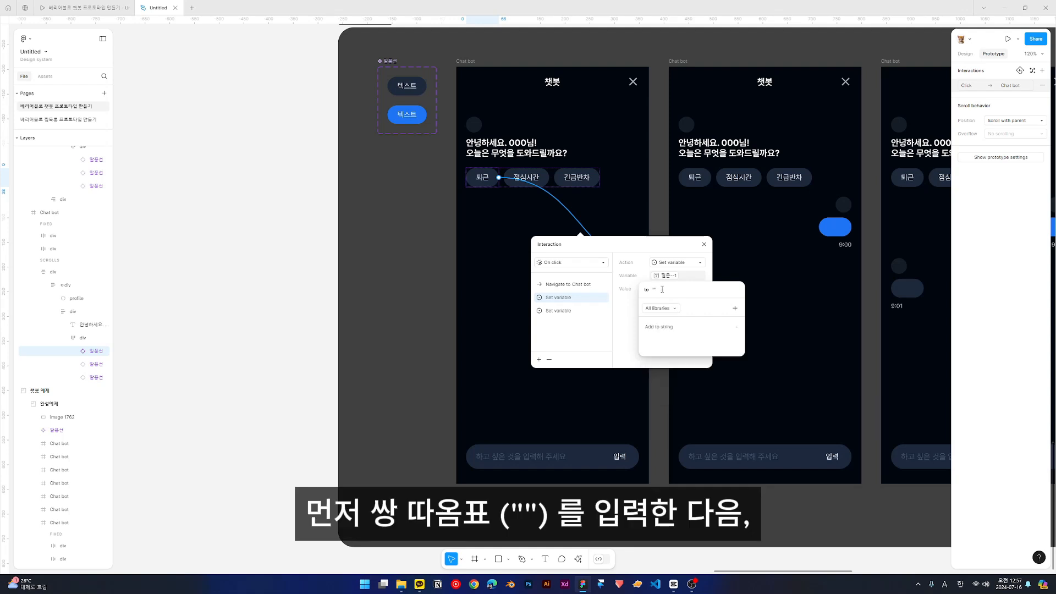
type("\"")
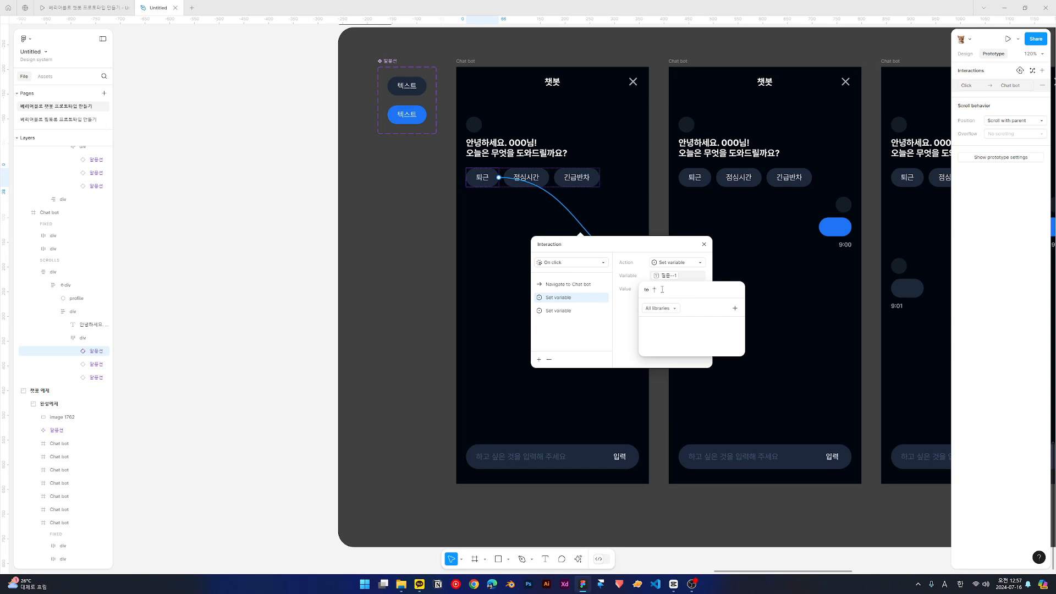
type("xh")
key("BackSpace")
key("BackSpace")
key("Hangul")
type("ㅌ")
type("근")
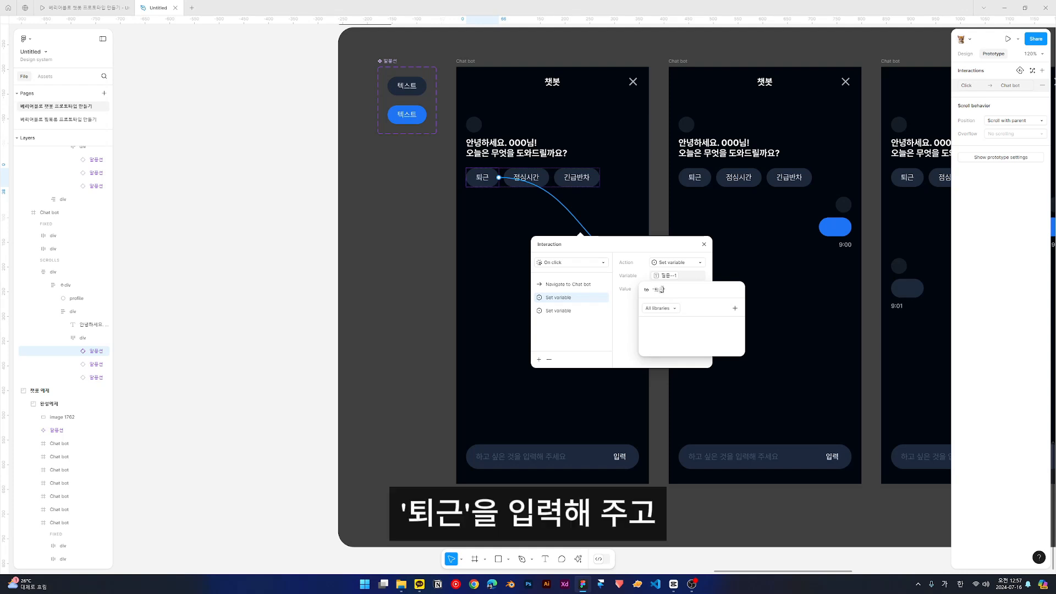
key("Return")
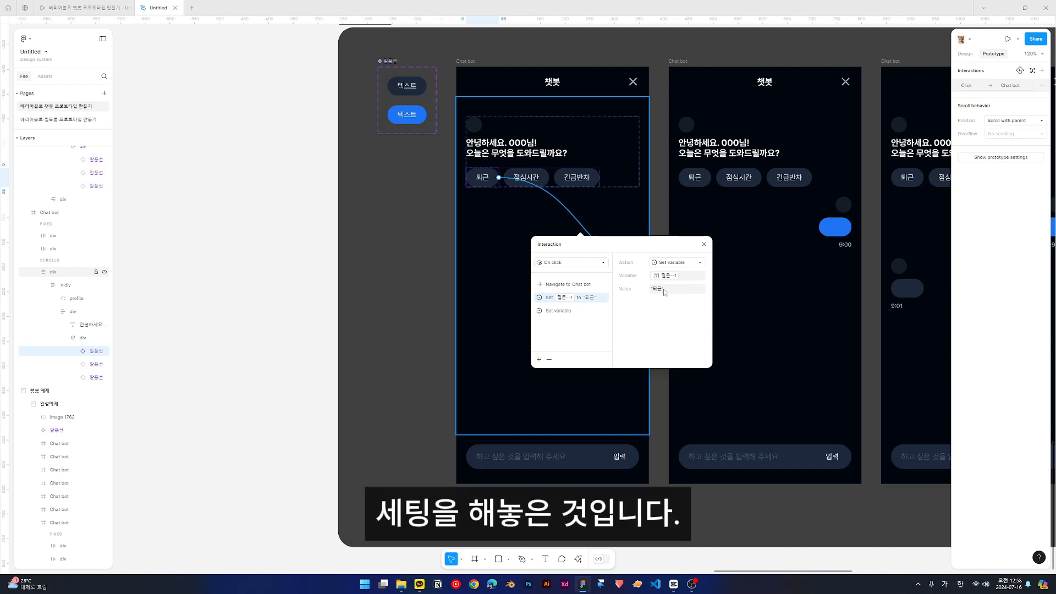
- Set 답변--1 in the 퇴근 interaction to the employee's name with 님! plus "방금 출근하셨잖아요~ 아무리 힘들어도 조금만 참아보세요!", and recheck both variable actions
left_click(559, 312)
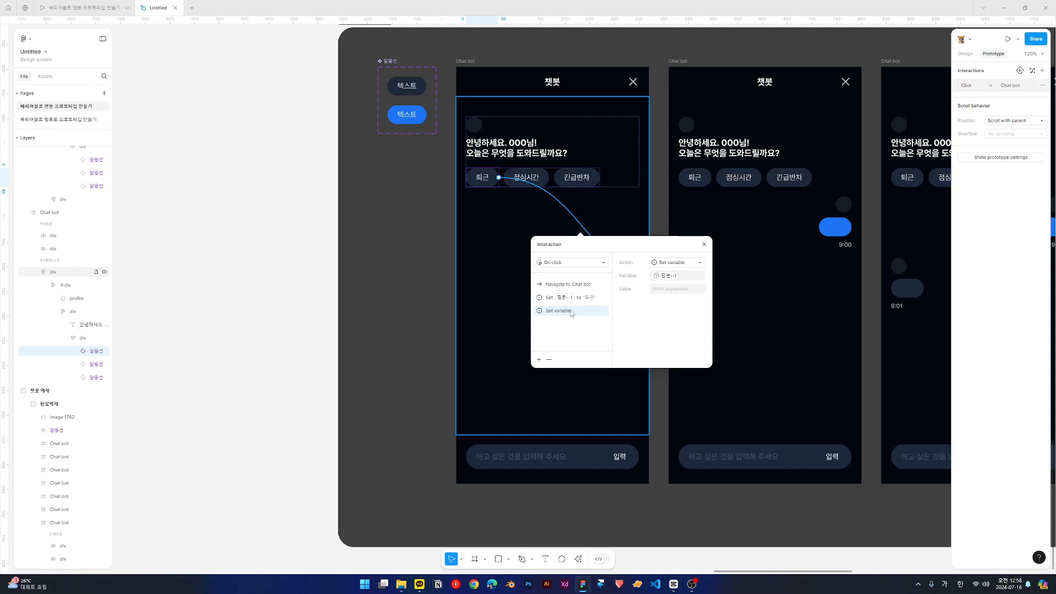
left_click(665, 290)
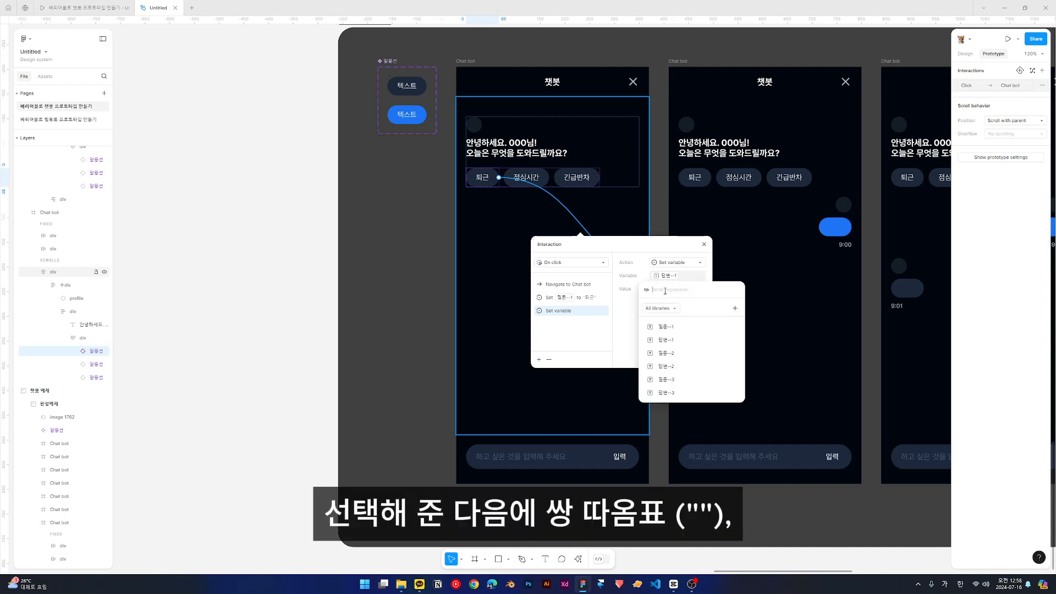
type("\"")
key("Left")
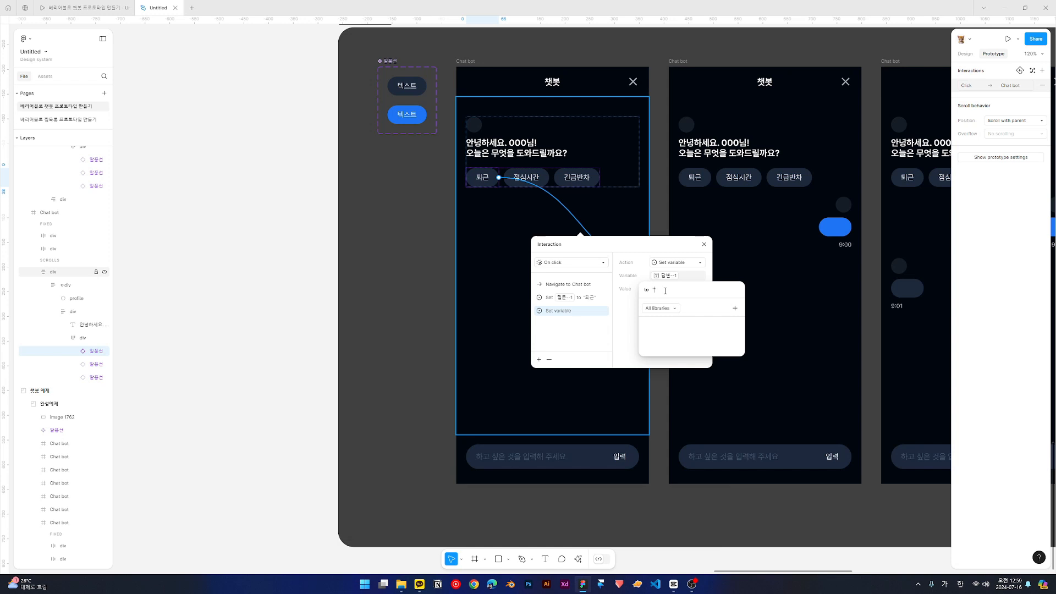
type("퇴")
type(" 방")
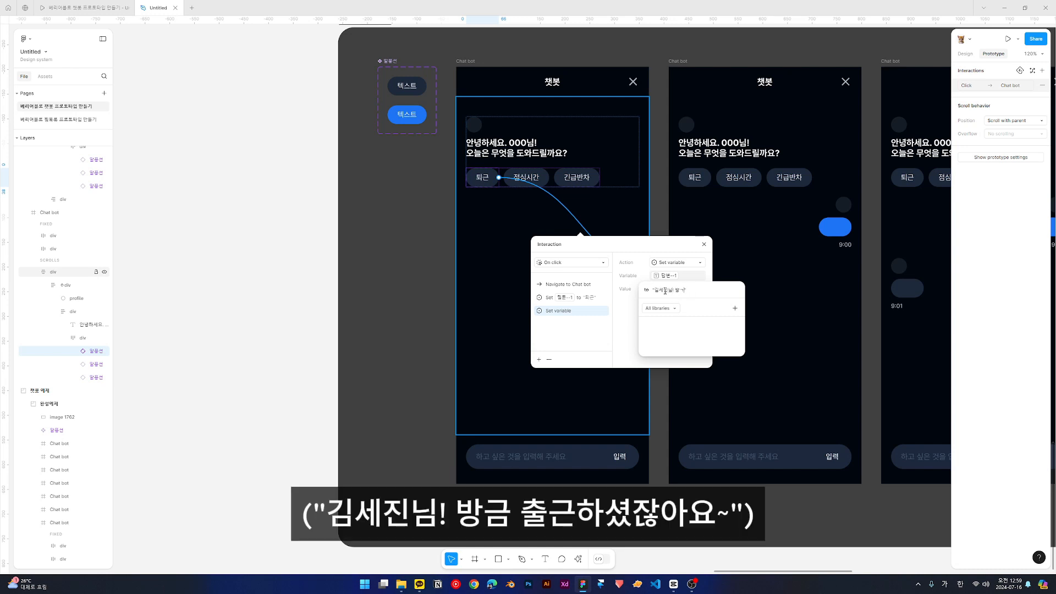
type("금 출근")
key("BackSpace")
key("BackSpace")
type("출ㄱ")
type("하셨잖아요")
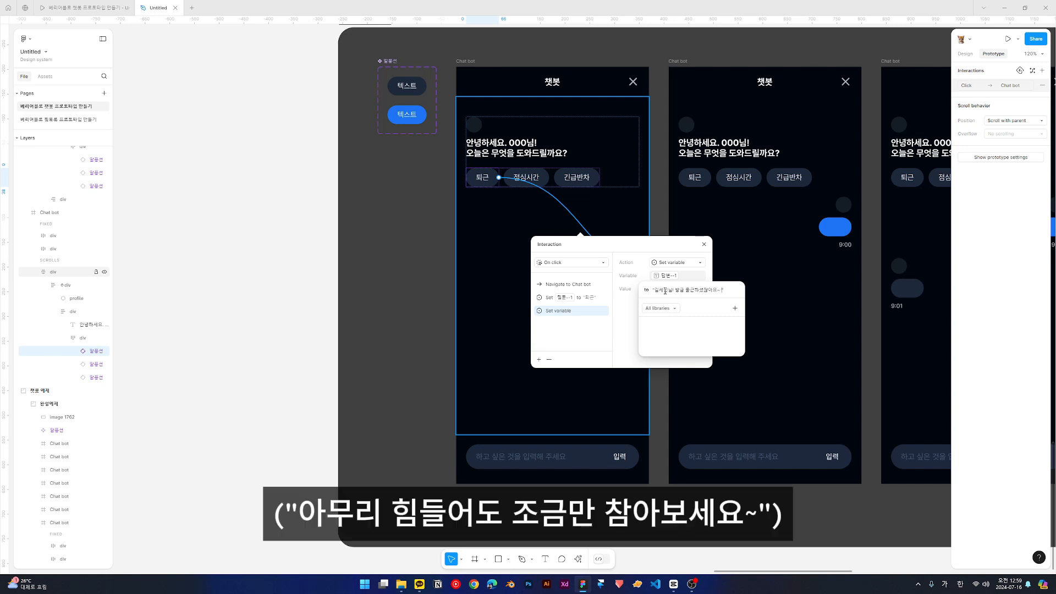
type("~ 아무리 힘드ㄹ어도 조금만 차")
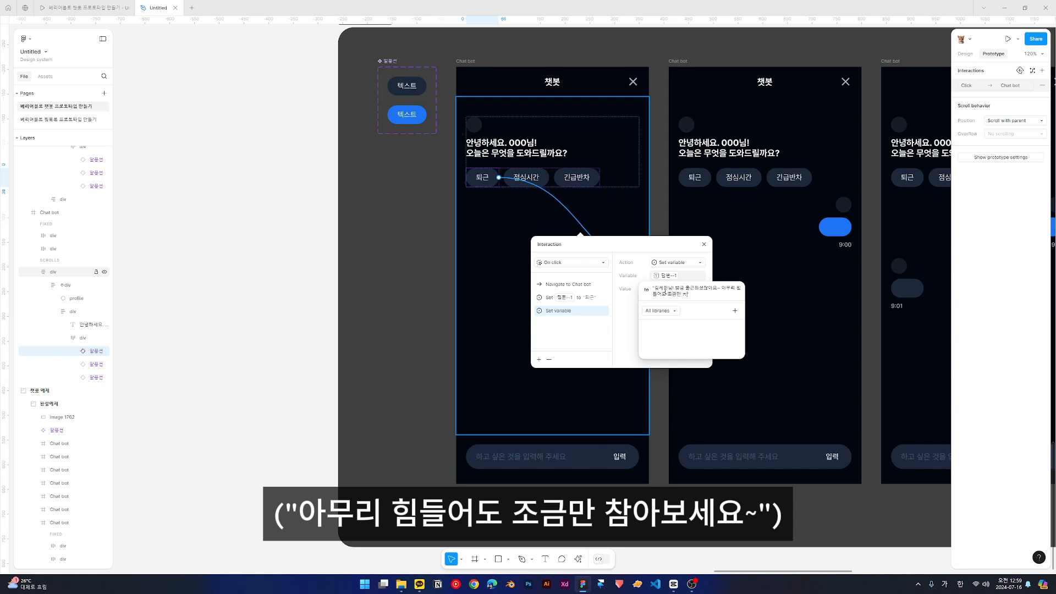
type("ㅁ아보세요!")
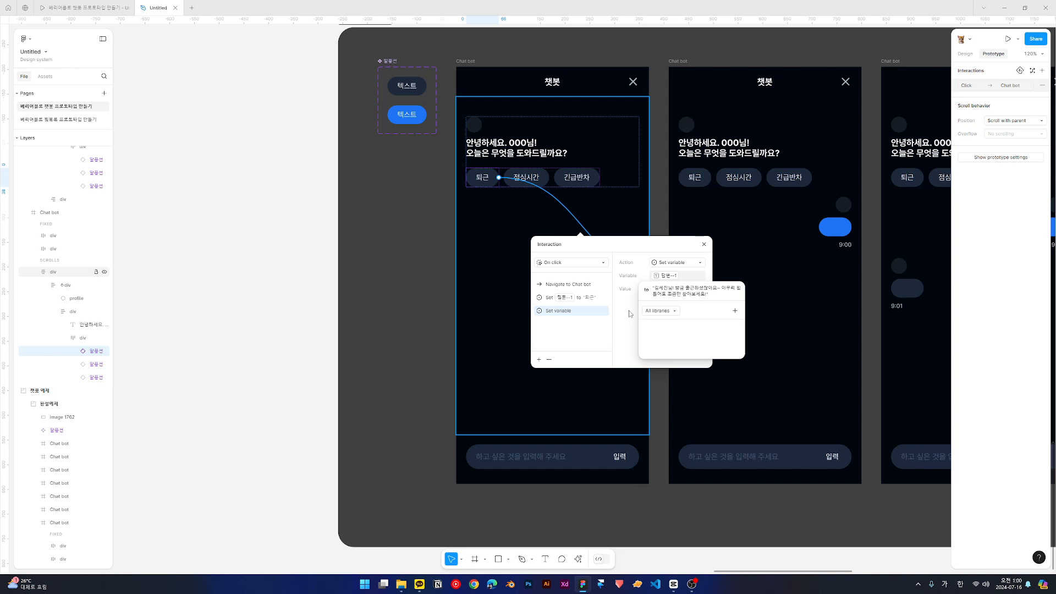
key("Return")
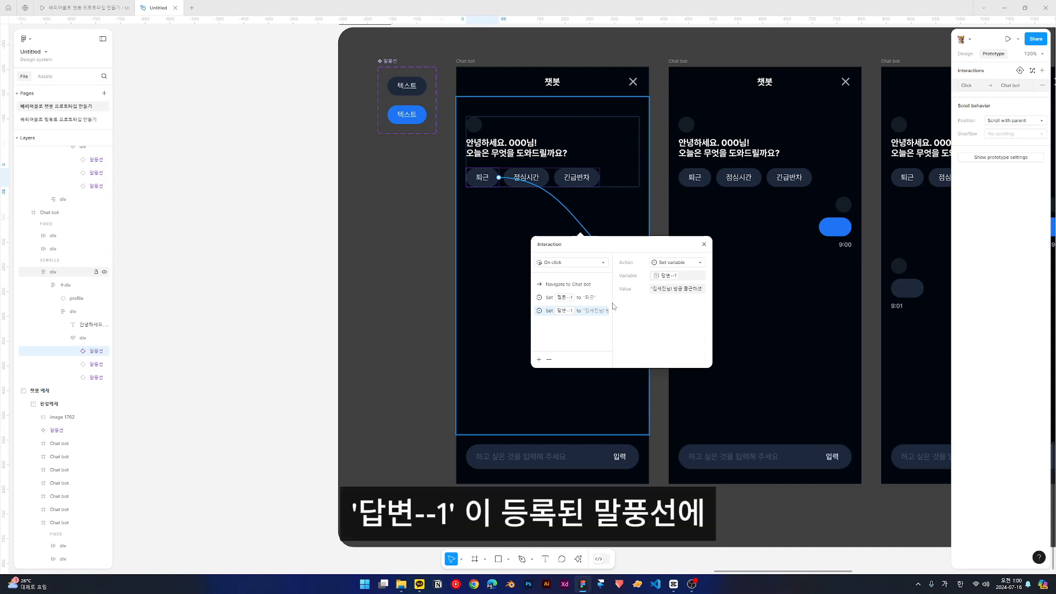
left_click(589, 299)
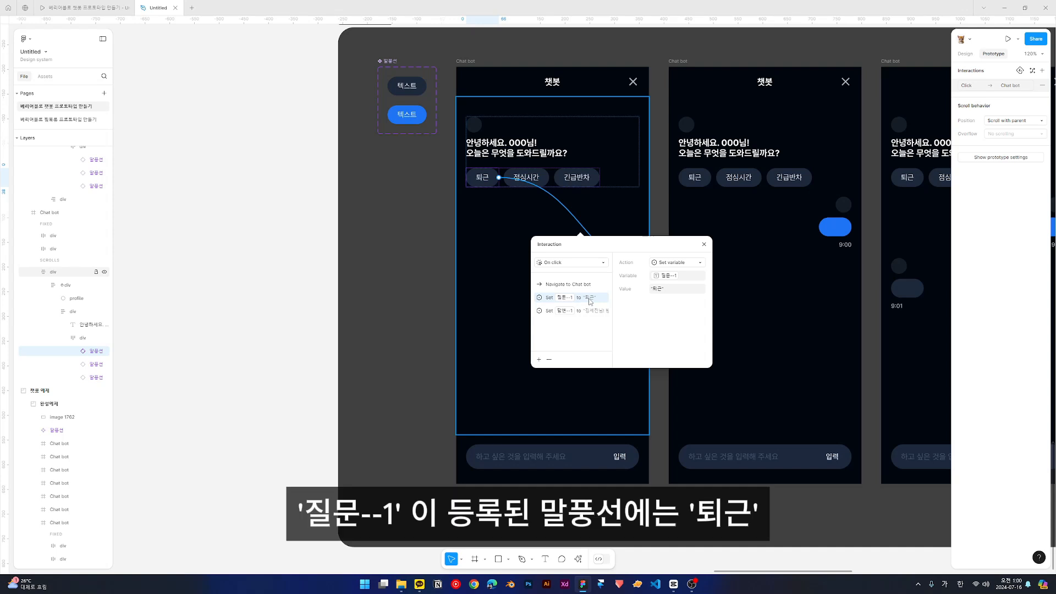
left_click(590, 310)
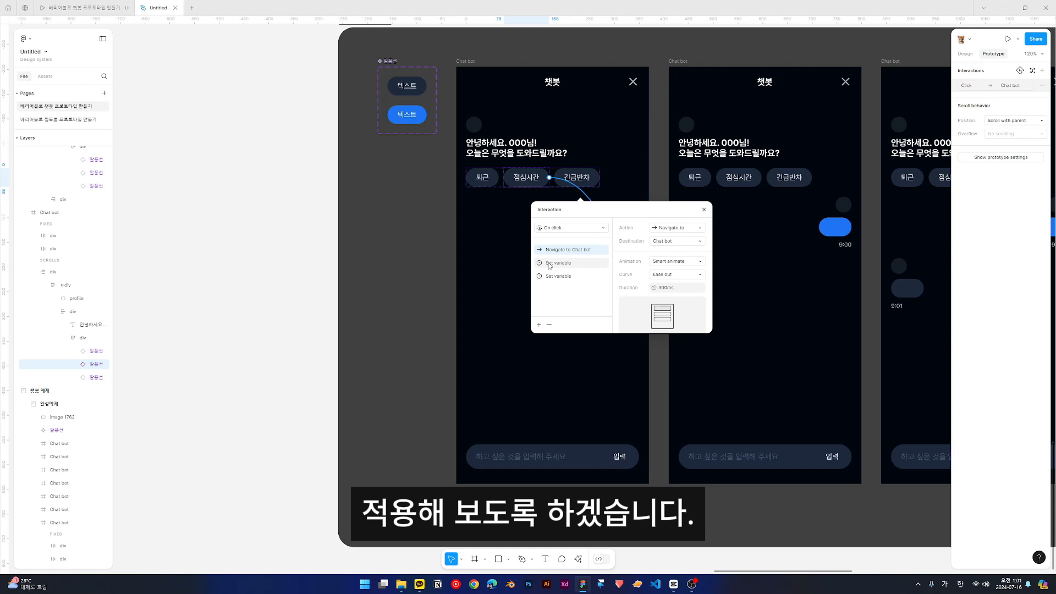
- In the 점심시간 quick reply's interaction, set 질문--1 to "점심시간" and 답변--1 to the reply beginning "배고프시죠? 점심시간까지는"
left_click(549, 265)
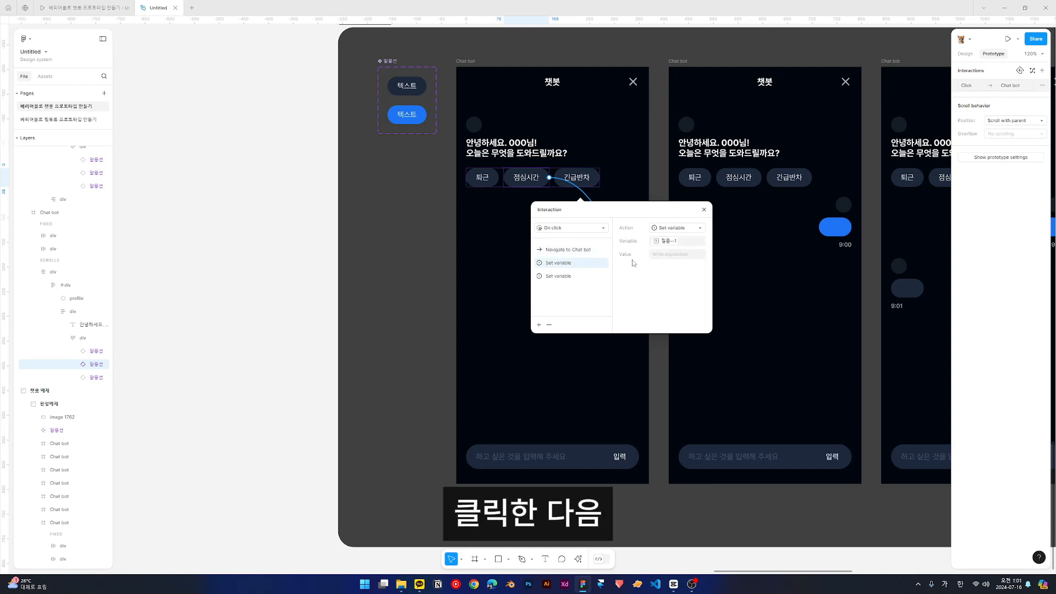
left_click(672, 254)
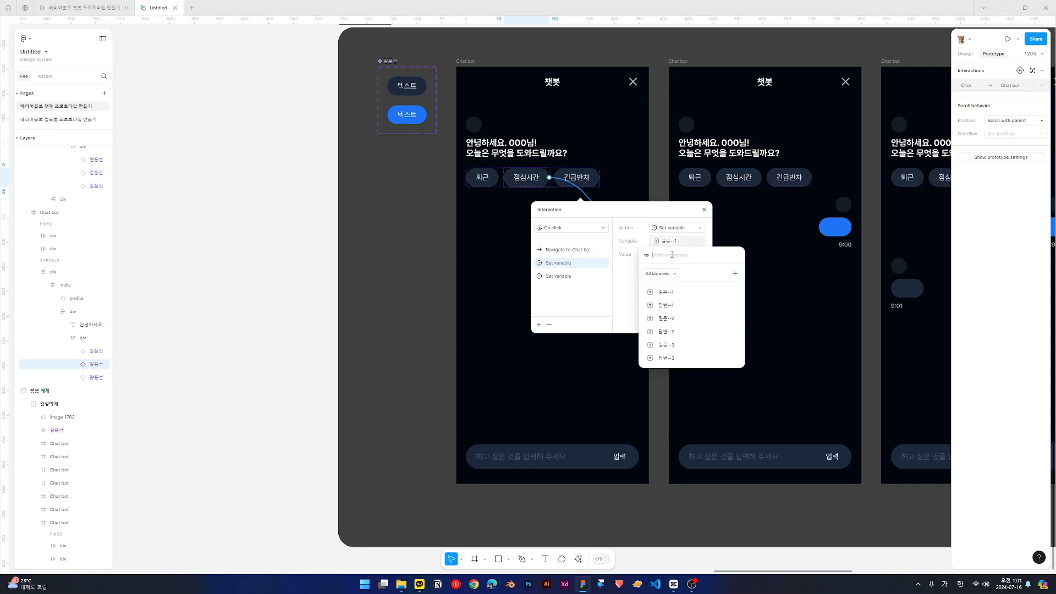
type("ㄱ")
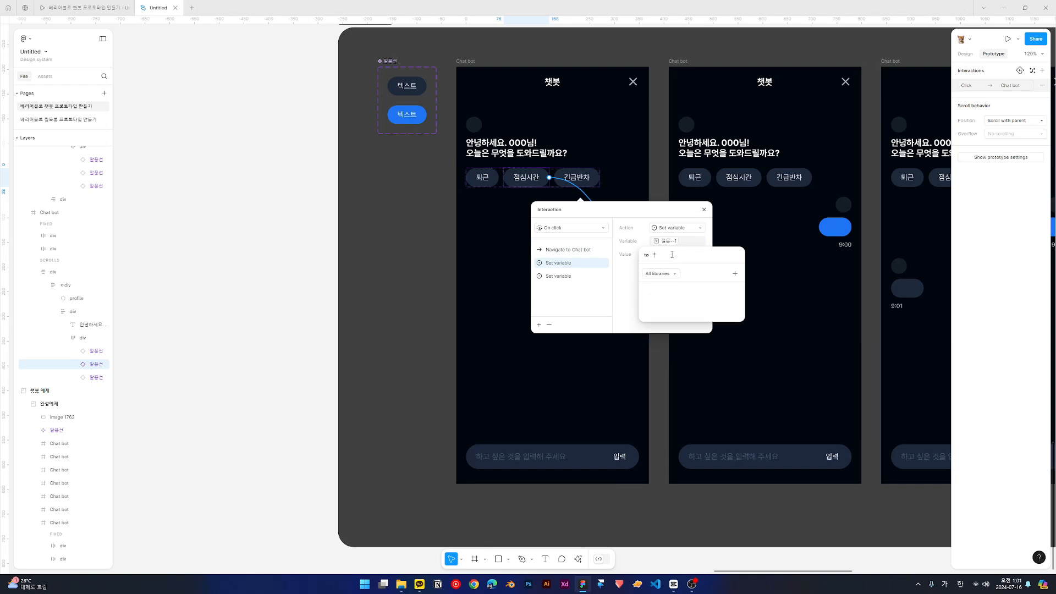
type("점심시간")
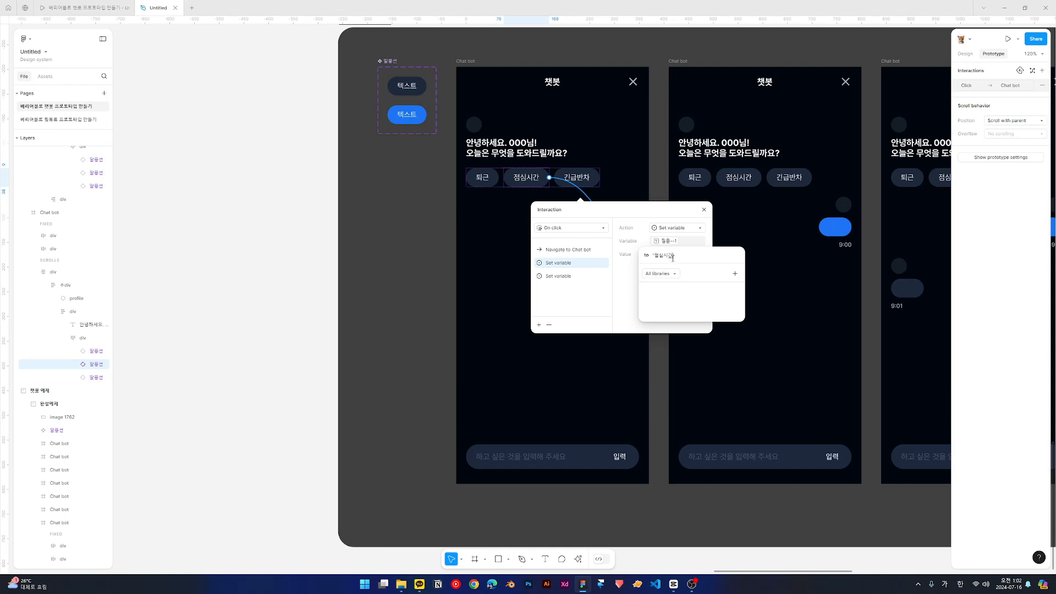
key("Return")
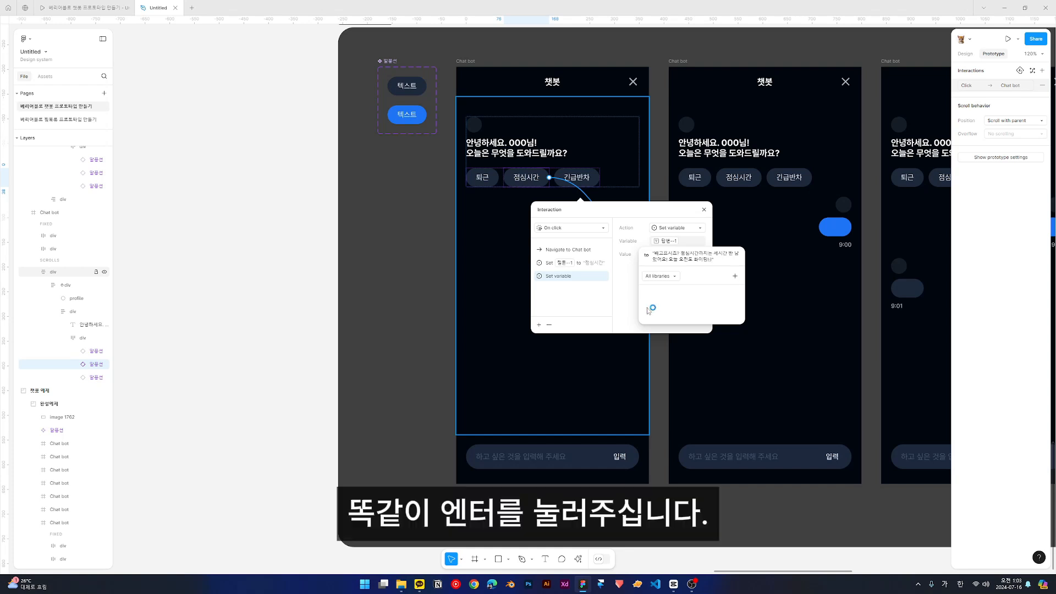
key("Return")
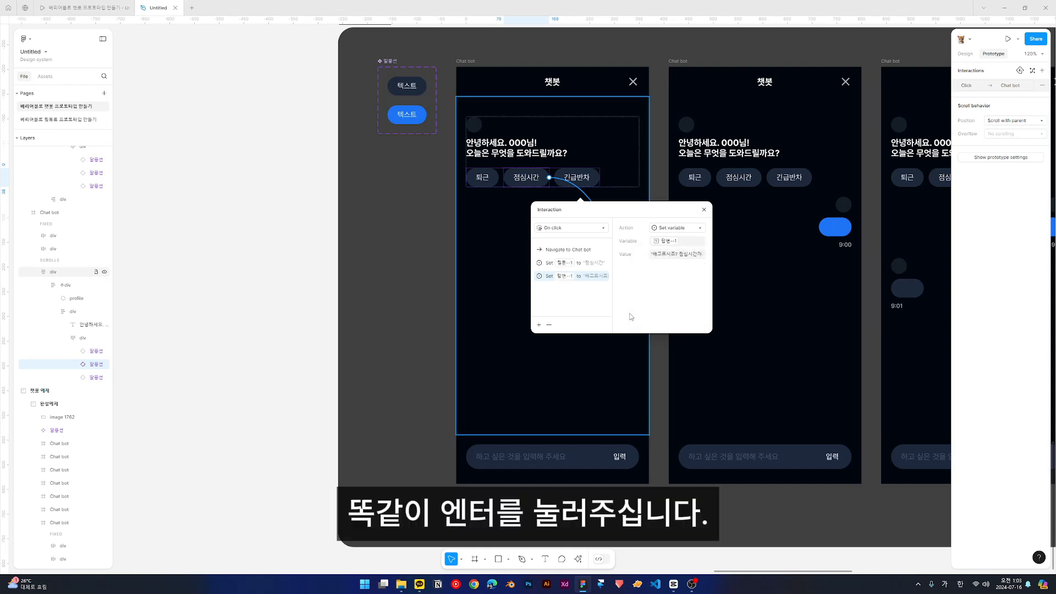
left_click(612, 356)
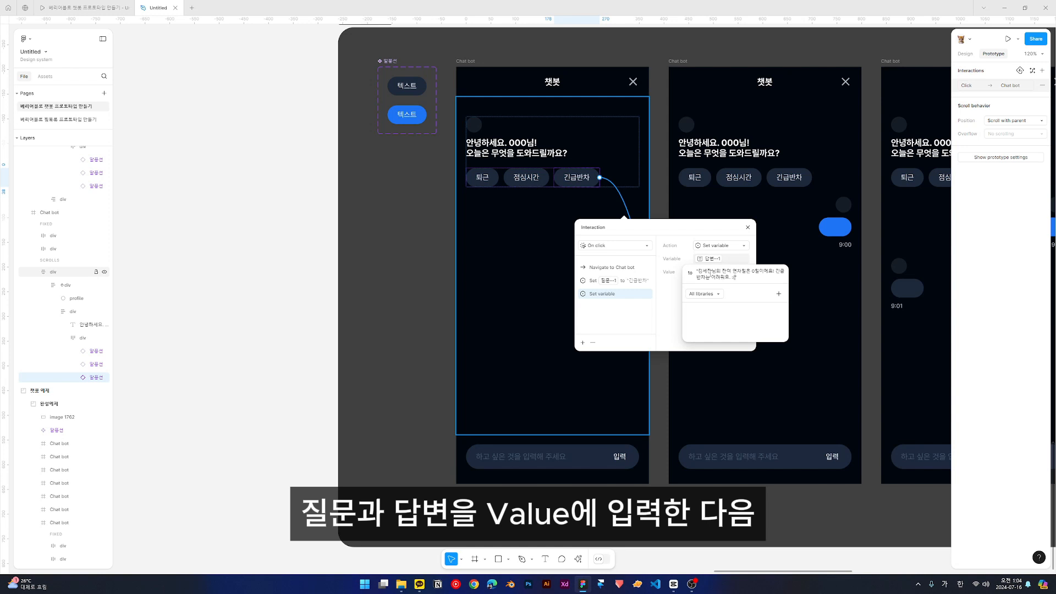
- Set 답변--1 in the 긴급반차 quick reply's interaction to the message about the named employee's remaining leave days, and close the interaction
key("Return")
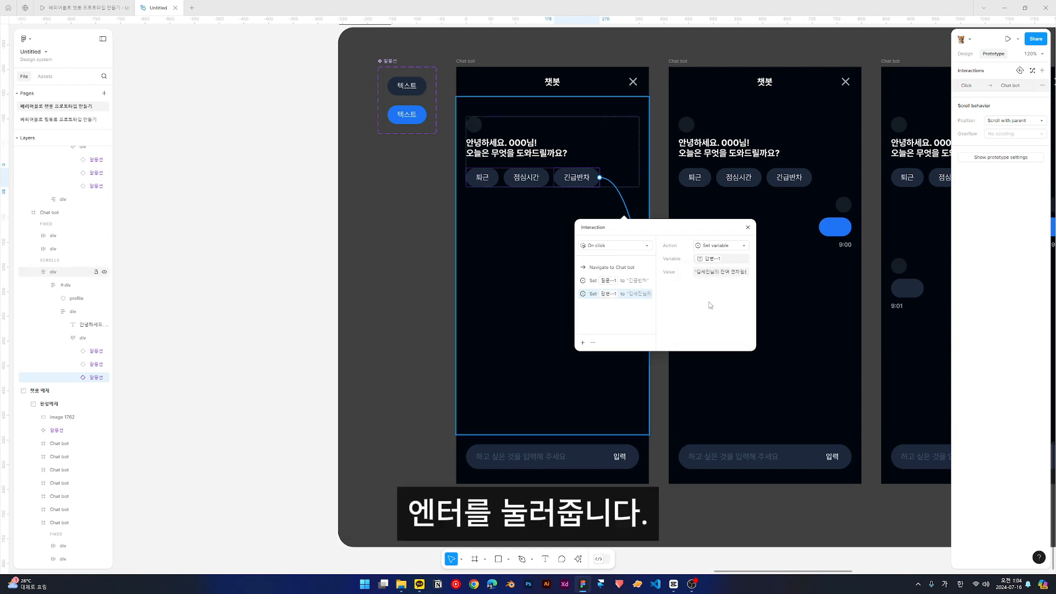
left_click(547, 319)
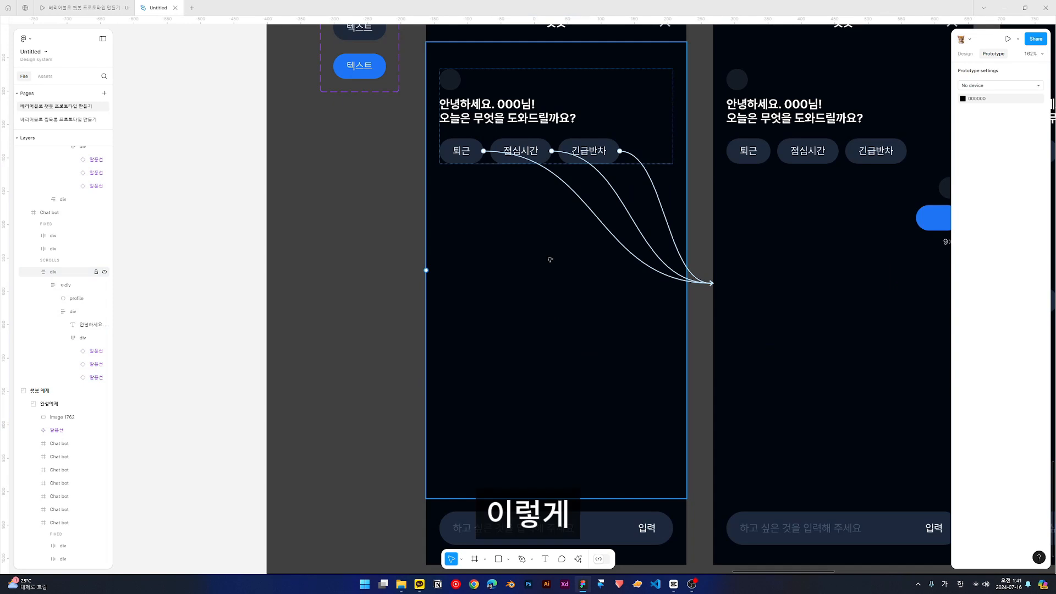
- Review the click interactions of the first frame's 퇴근, 점심시간 and 긴급반차 quick replies for their variable values
left_click(575, 202)
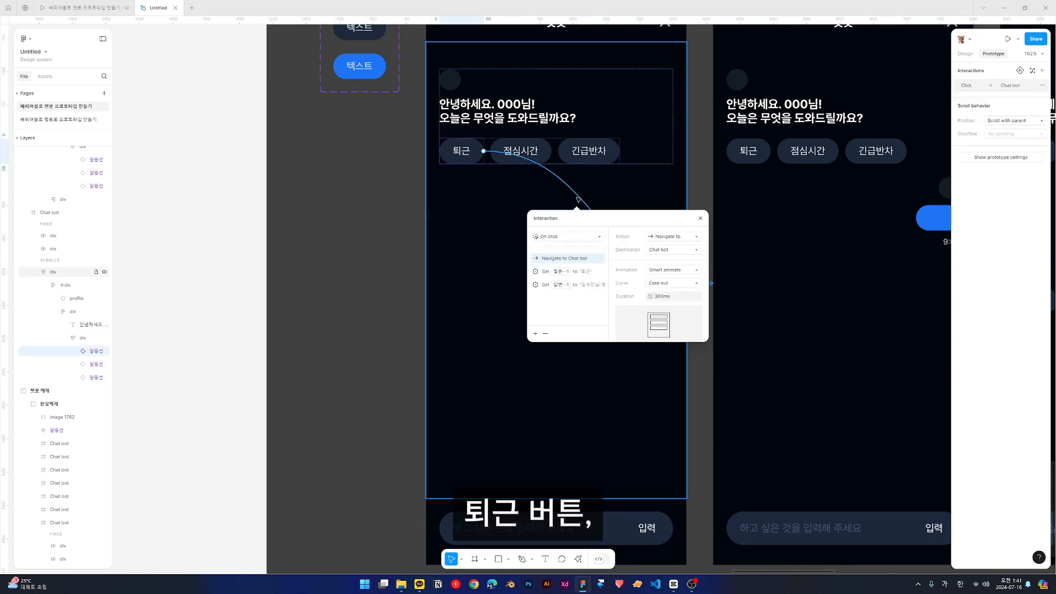
left_click(523, 202)
left_click(605, 187)
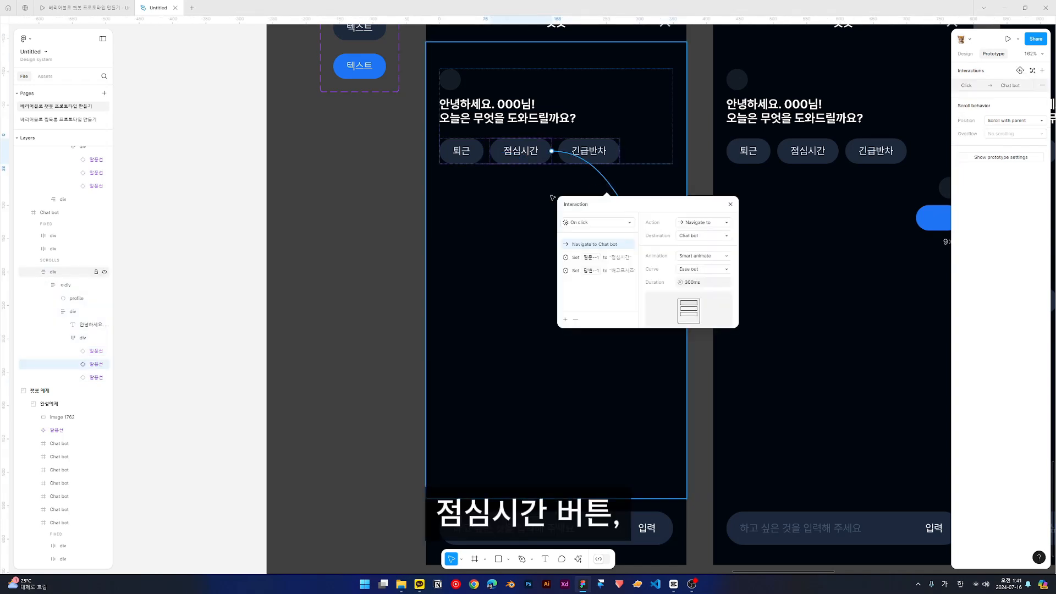
left_click(508, 206)
left_click(662, 202)
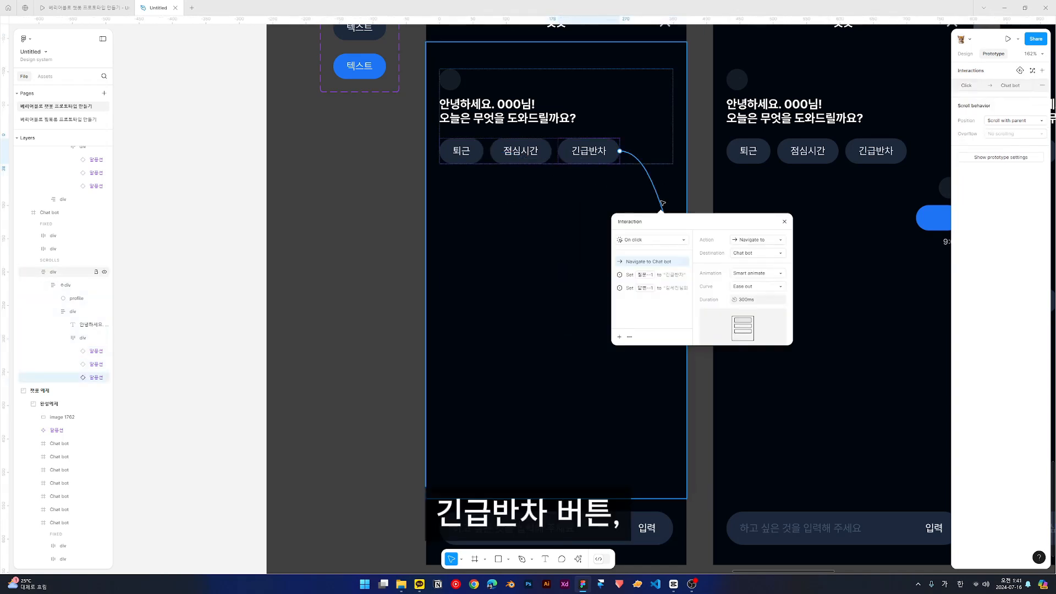
left_click(499, 253)
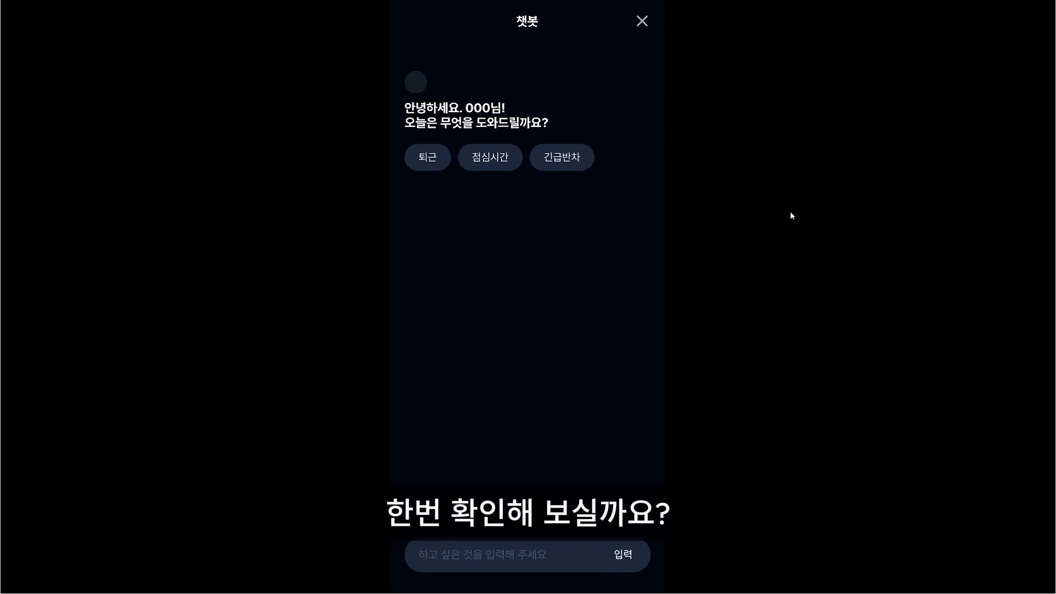
- Test the 퇴근, 점심시간 and 긴급반차 quick replies in the prototype preview
left_click(423, 169)
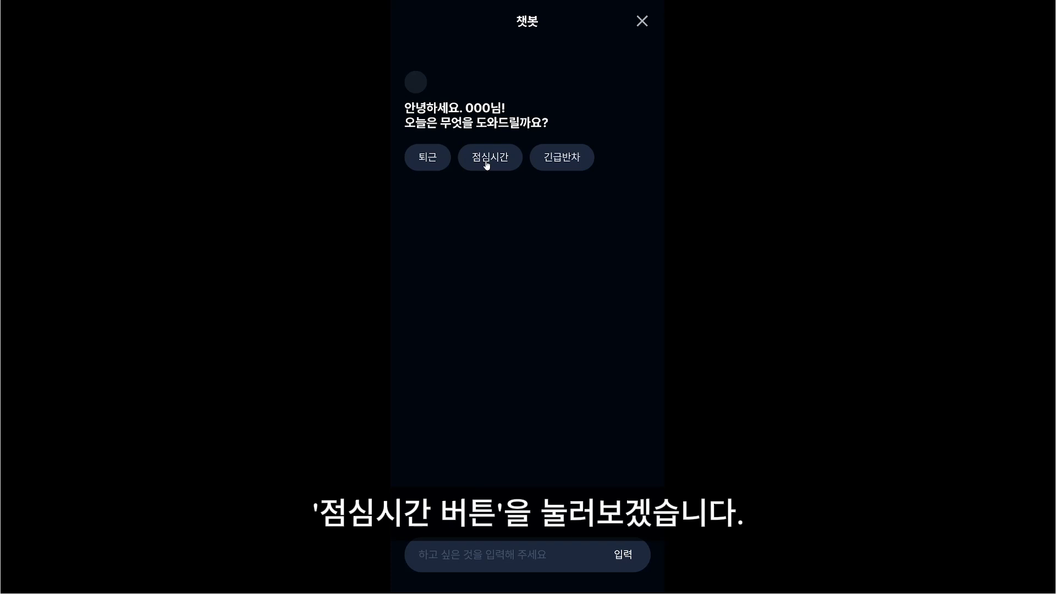
left_click(487, 164)
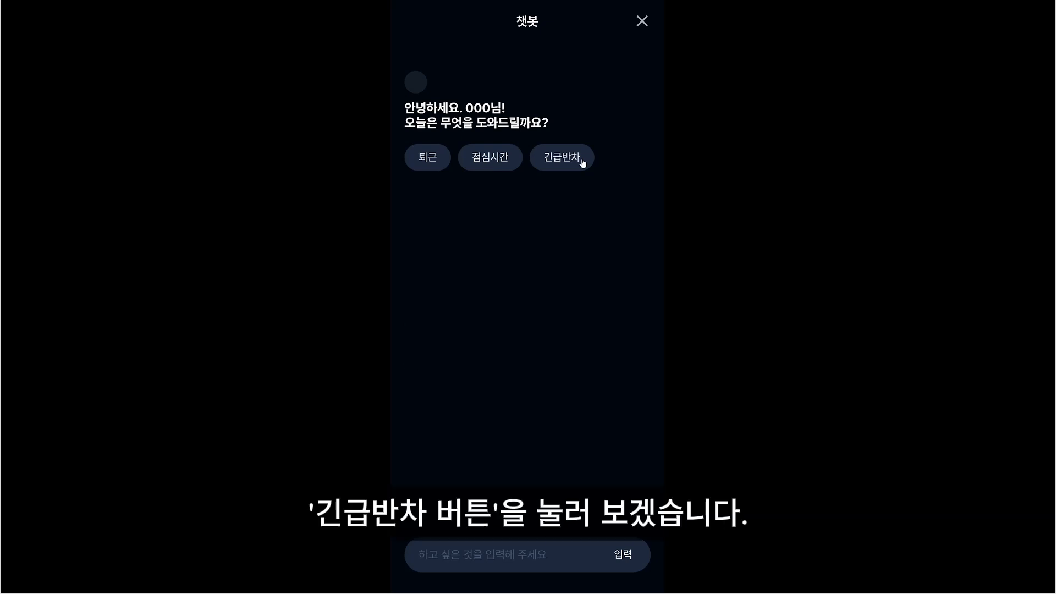
left_click(582, 161)
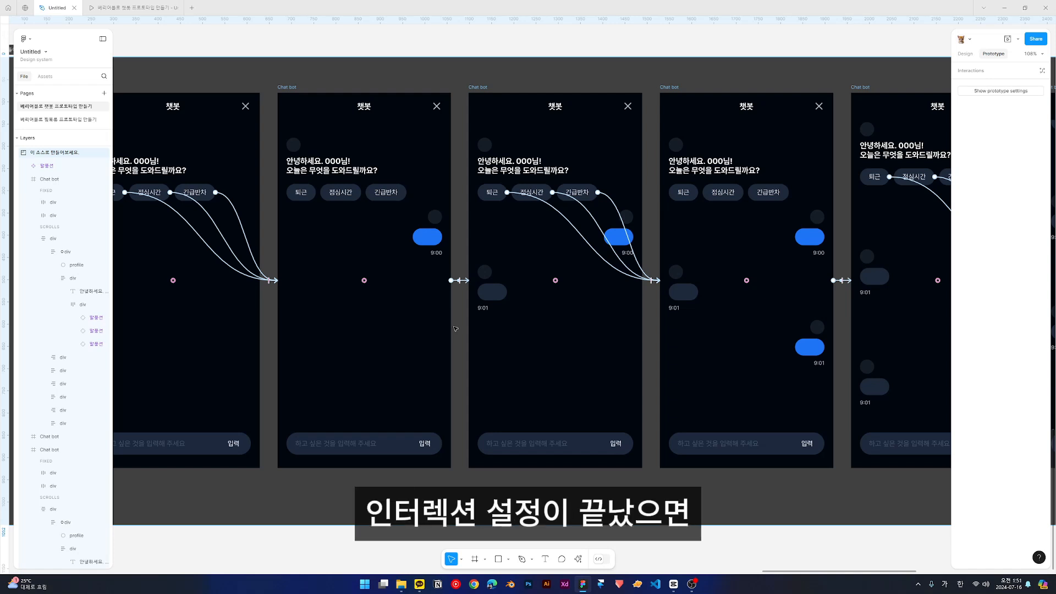
- Add two Set variable actions to the shared click interaction of the third frame's 퇴근, 점심시간 and 긴급반차 quick replies
left_click(585, 242)
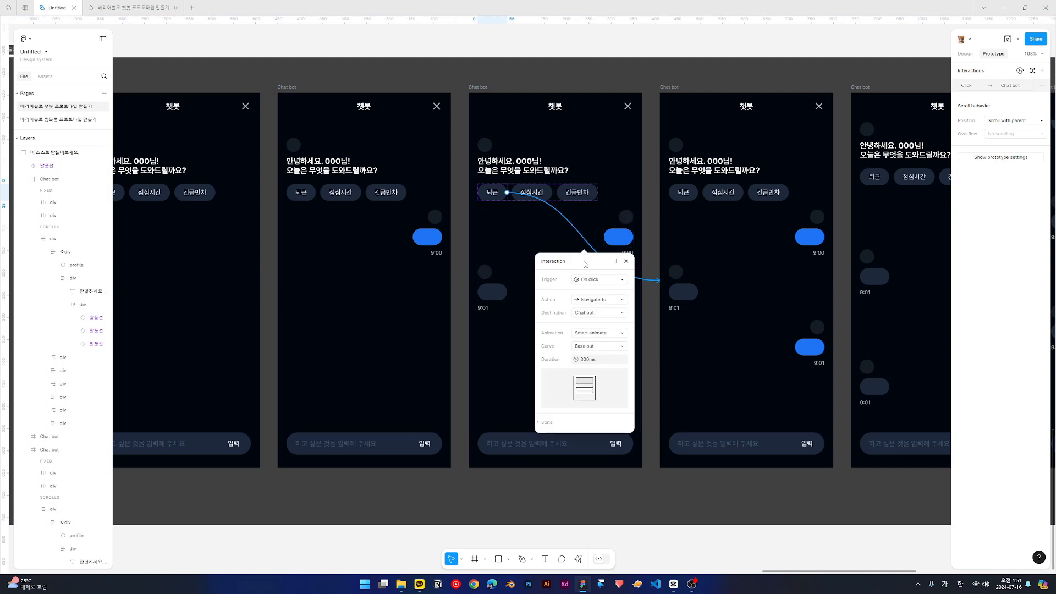
left_click(492, 193)
left_click(541, 192, "shift")
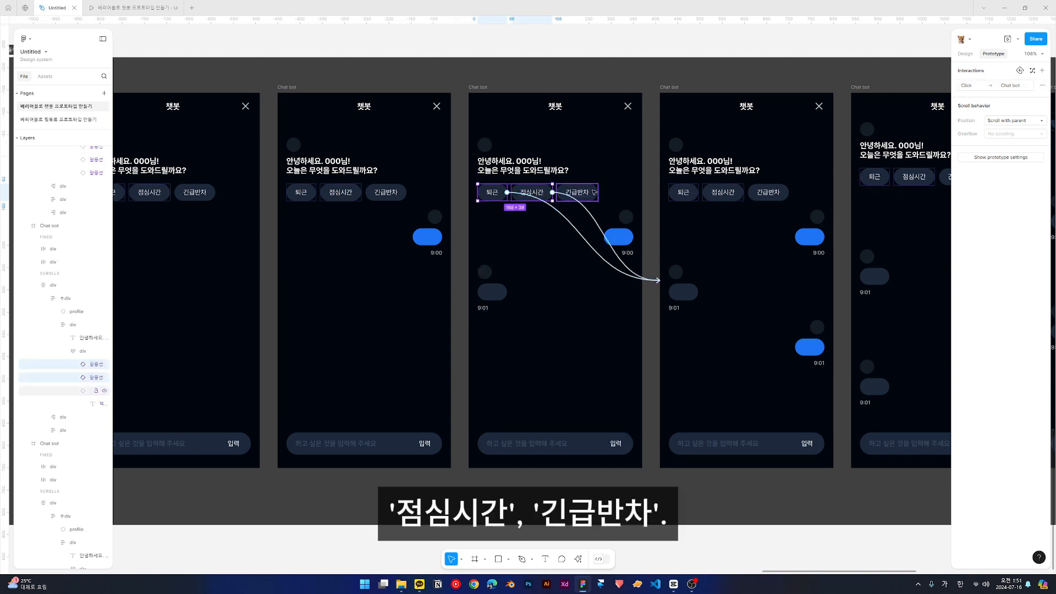
left_click(594, 192, "shift")
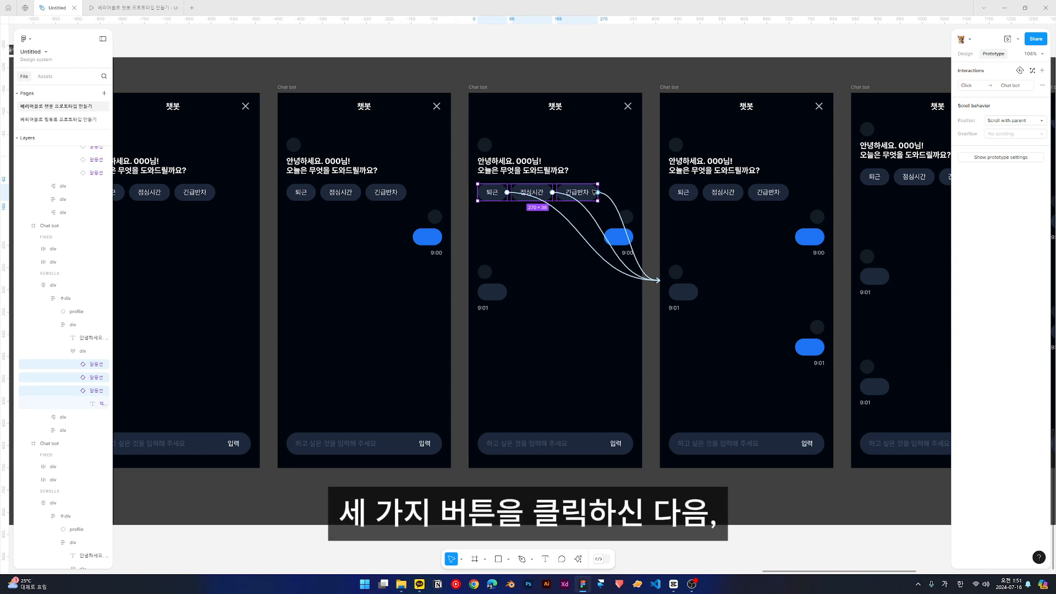
left_click(976, 86)
left_click_drag(916, 89, 587, 176)
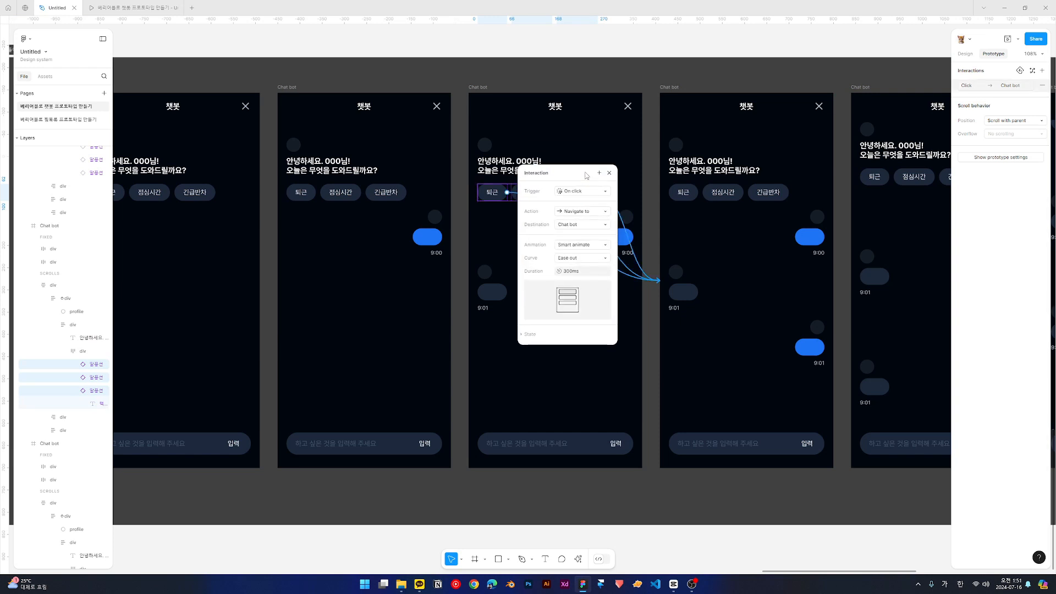
left_click(599, 172)
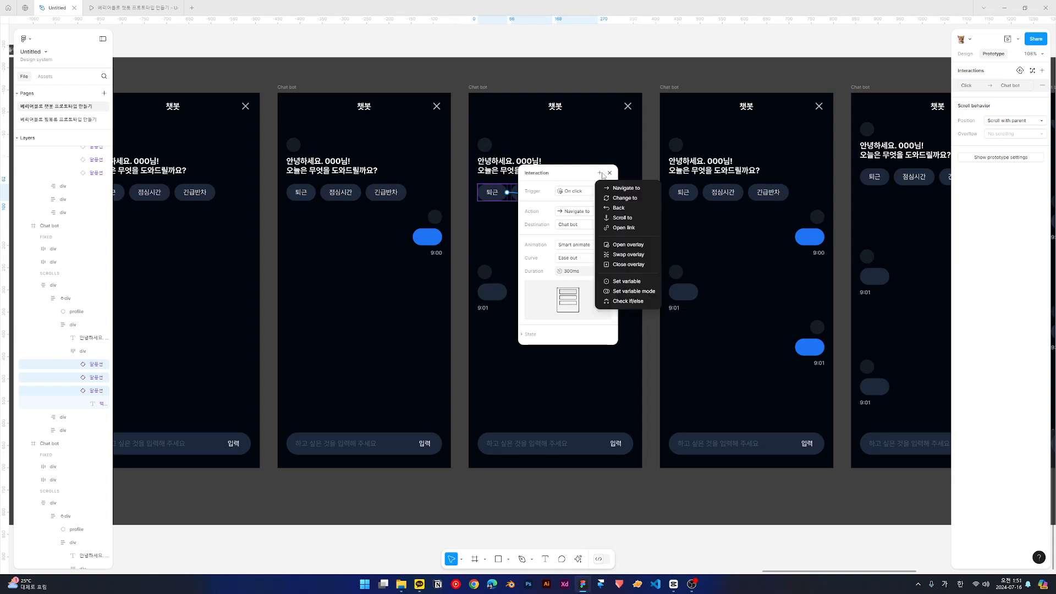
left_click(613, 282)
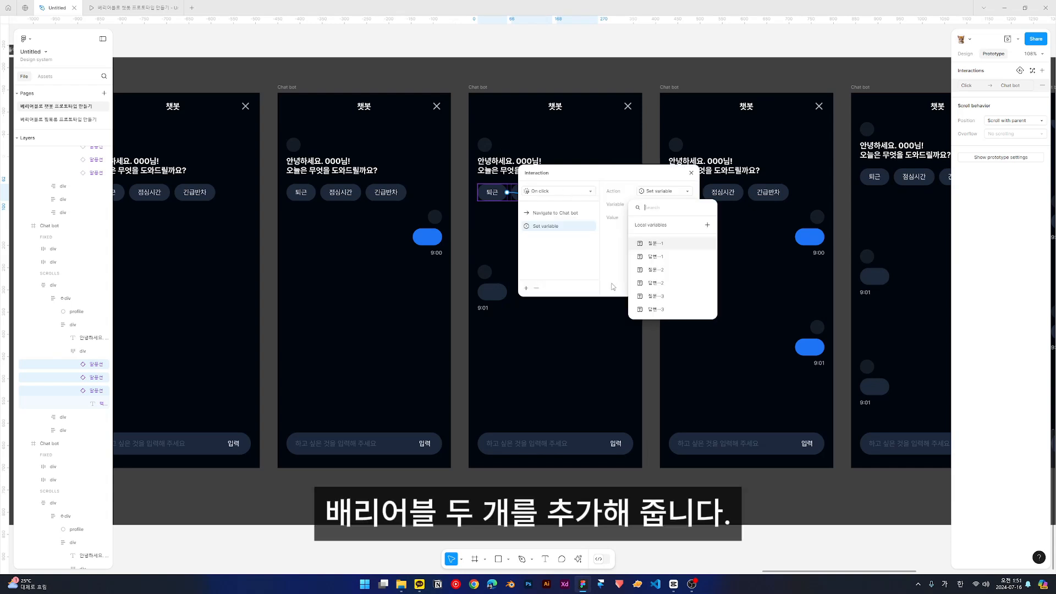
left_click(526, 289)
left_click(527, 289)
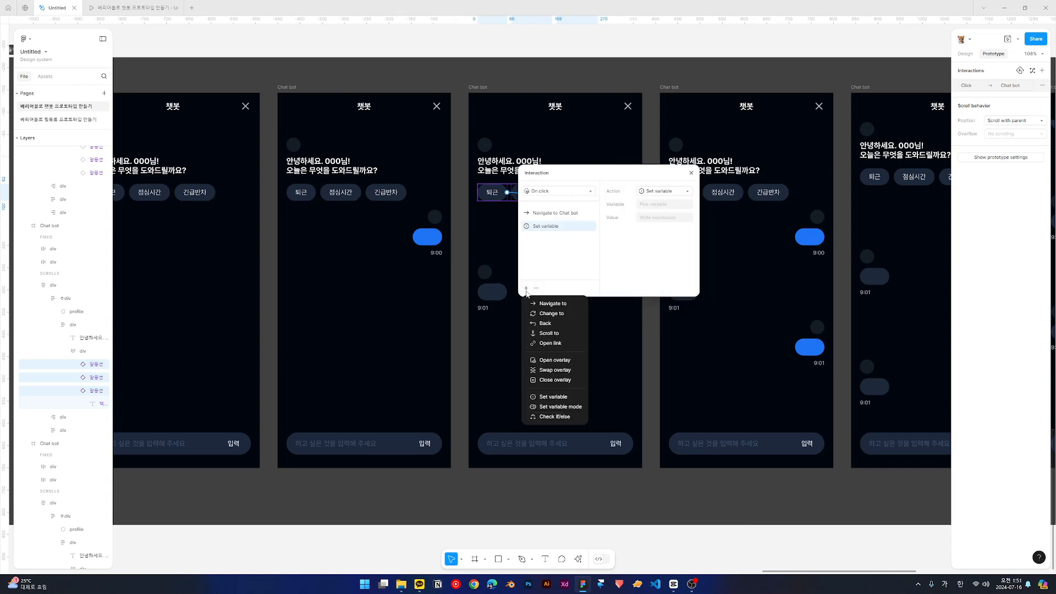
left_click(553, 396)
- Assign the variable 질문--2 to the first Set variable action and 답변--2 to the second
left_click(564, 226)
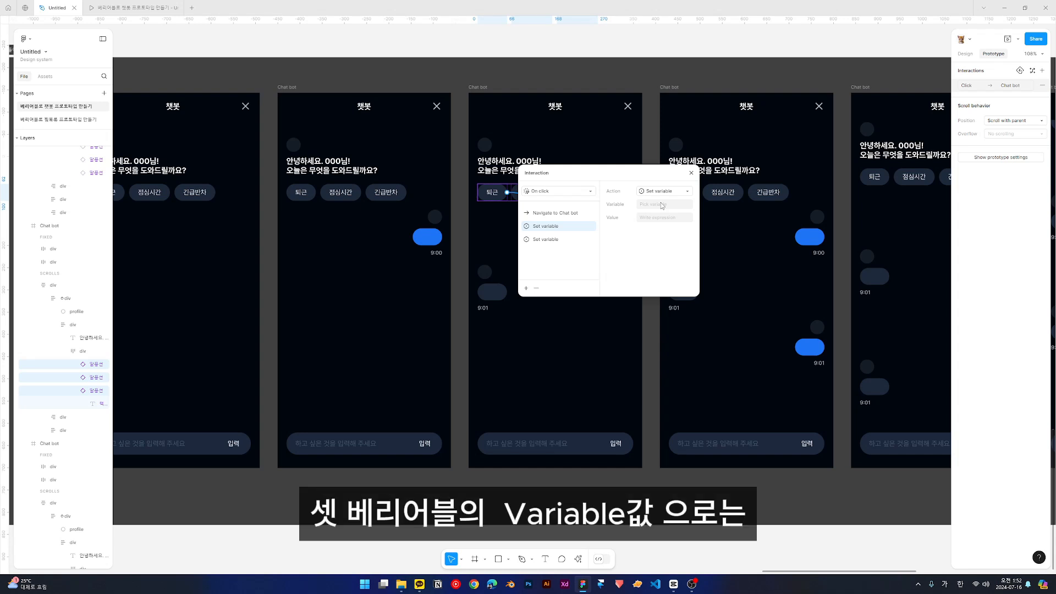
left_click(661, 205)
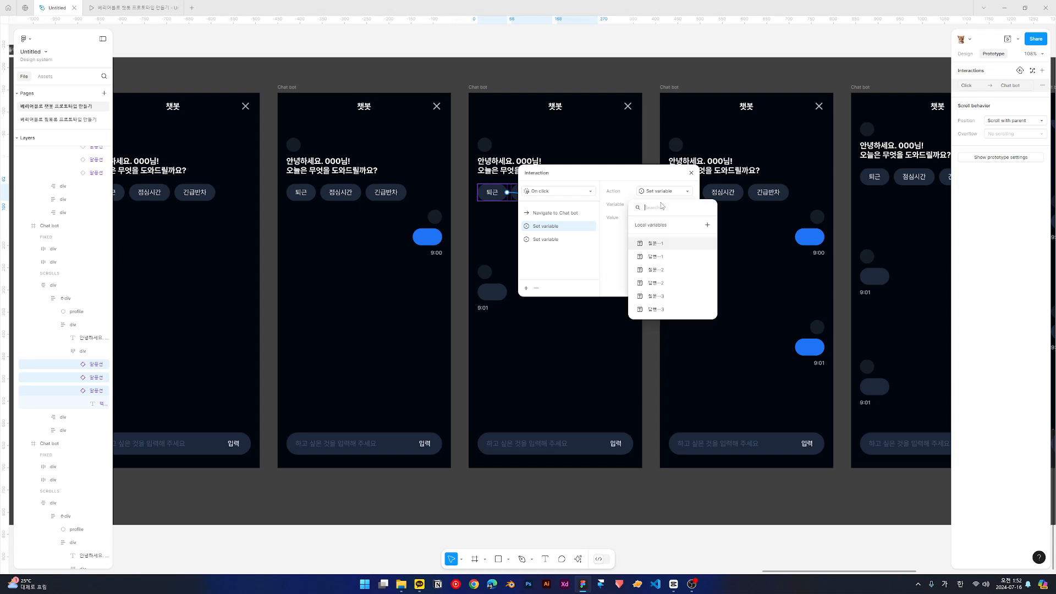
left_click(652, 270)
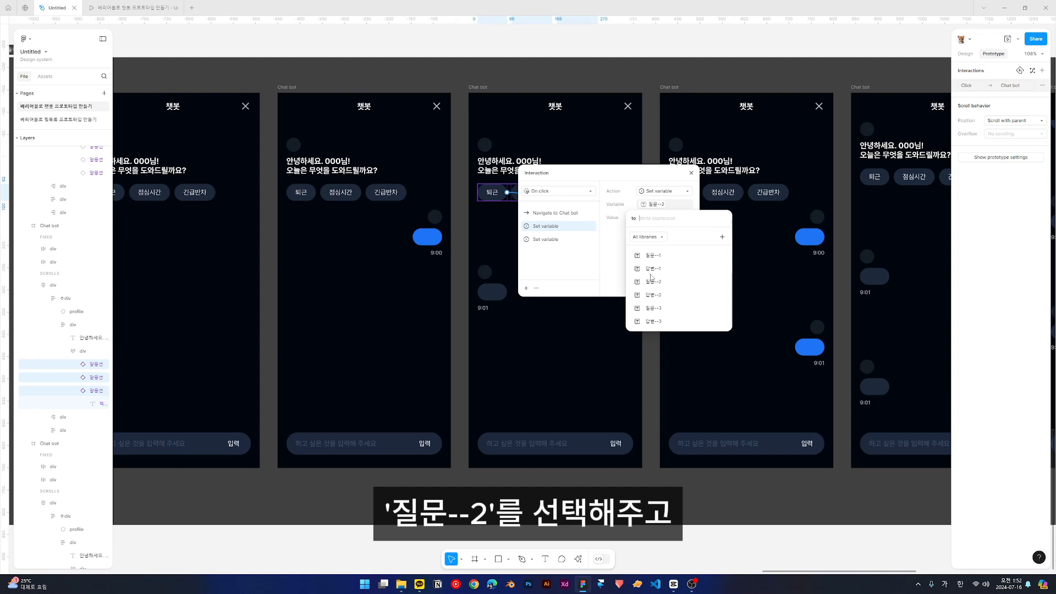
left_click(609, 275)
left_click(551, 241)
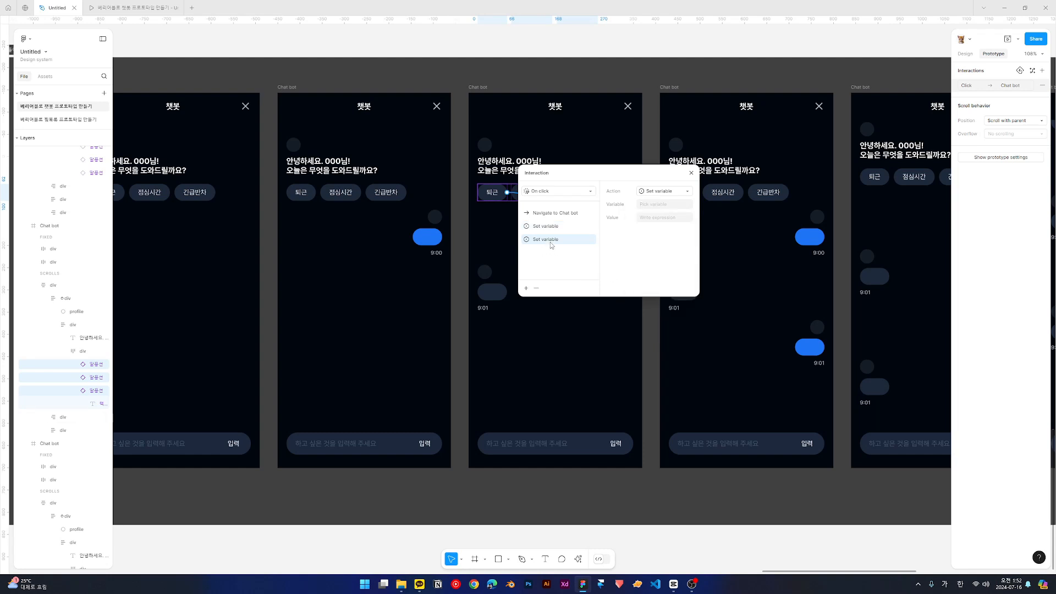
left_click(664, 206)
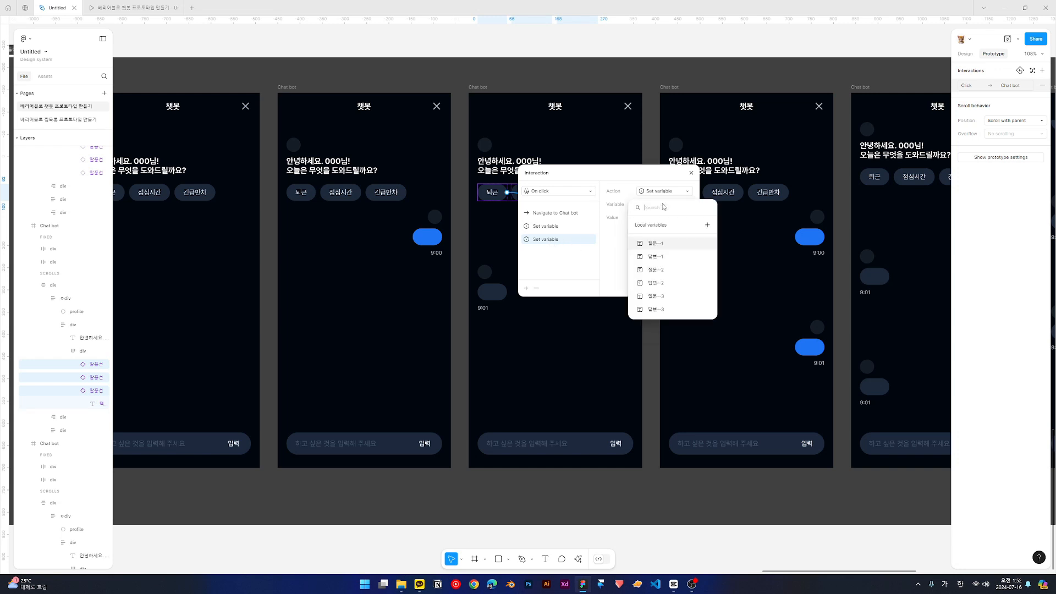
left_click(649, 282)
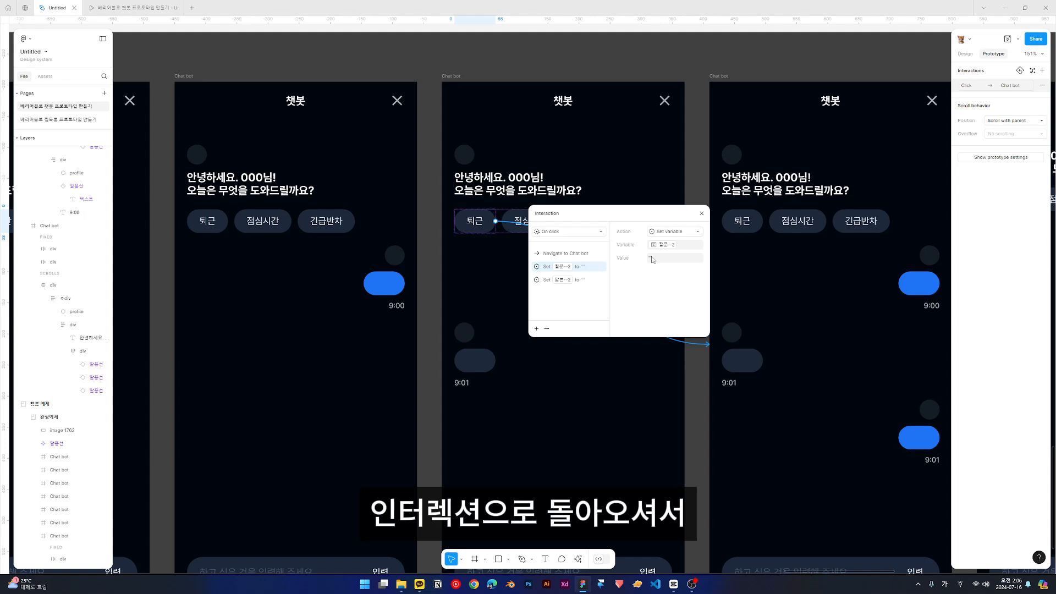
- In the third frame's 퇴근 interaction, set 질문--2 to "퇴근" and 답변--2 to the reply ending "아무리 힘들어도 조금만 참아보세요!"
left_click(653, 258)
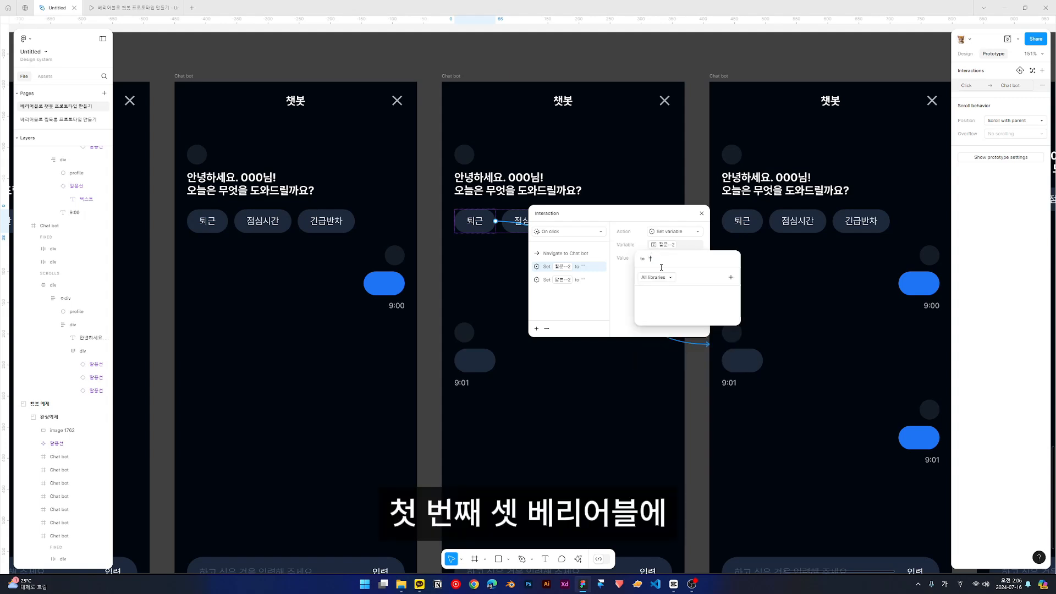
type("퇴근")
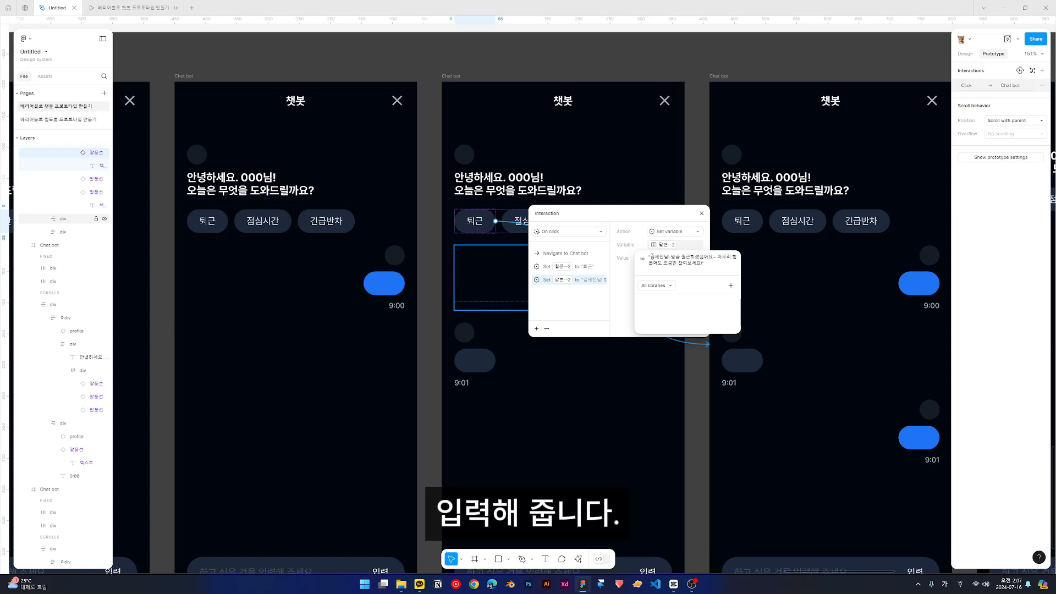
left_click(627, 276)
- Check the 질문--2 and 답변--2 values in the click interactions of the third frame's 점심시간 and 긴급반차 quick replies
left_click(517, 220)
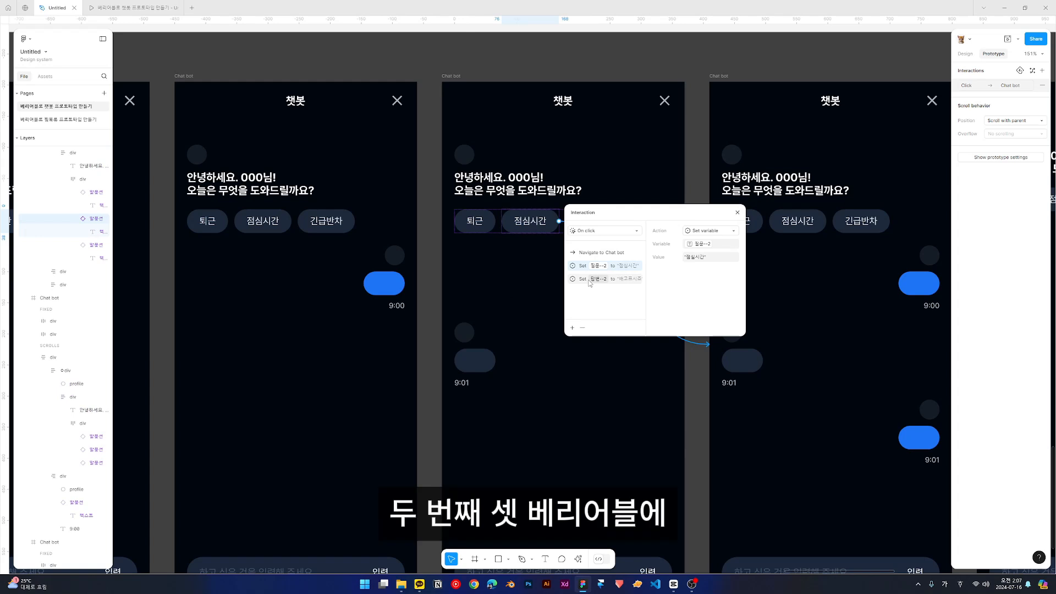
left_click(625, 279)
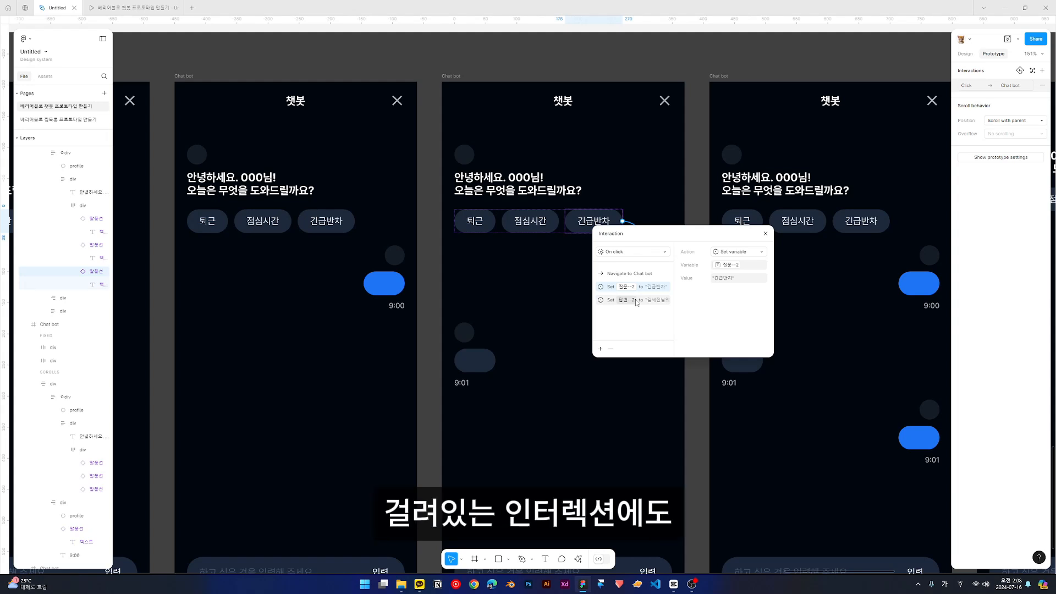
left_click(636, 302)
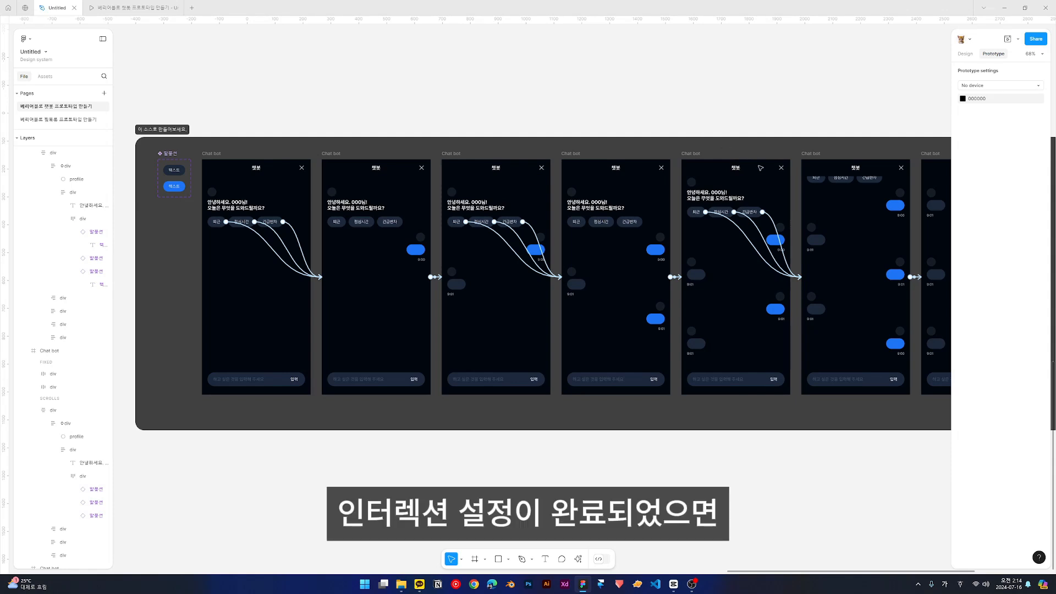
- Review the 질문--3 and 답변--3 values in the click interactions of the fifth frame's 퇴근 and 긴급반차 quick replies
scroll(834, 250, "up", 5)
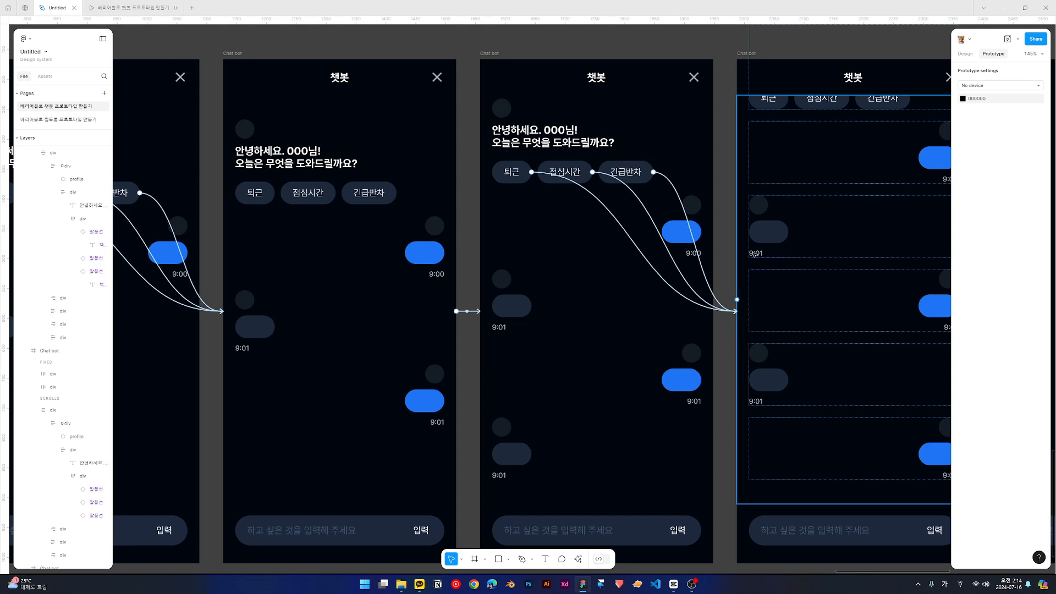
left_click(584, 190)
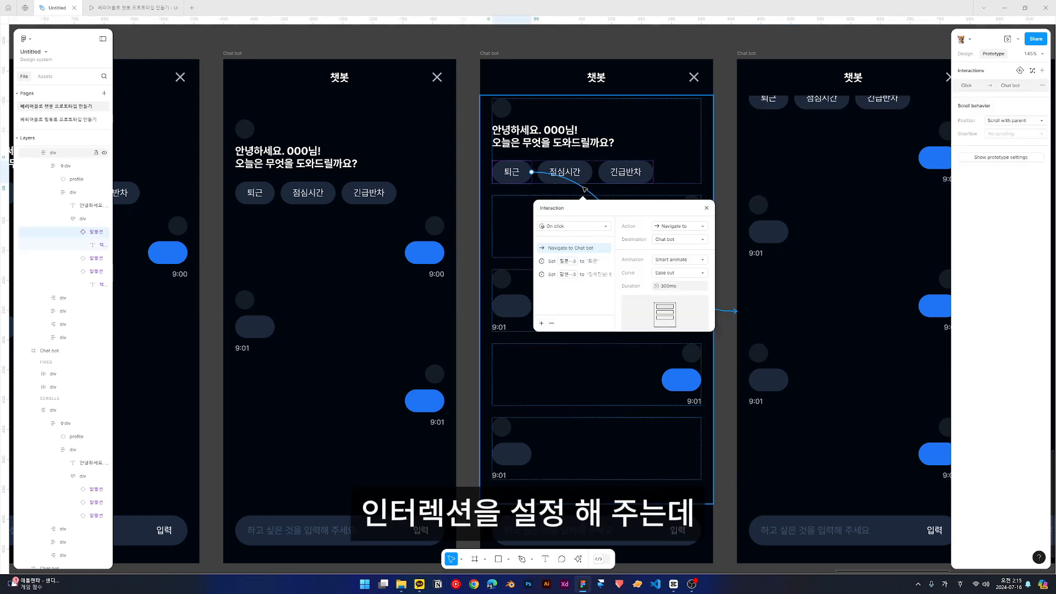
left_click(553, 261)
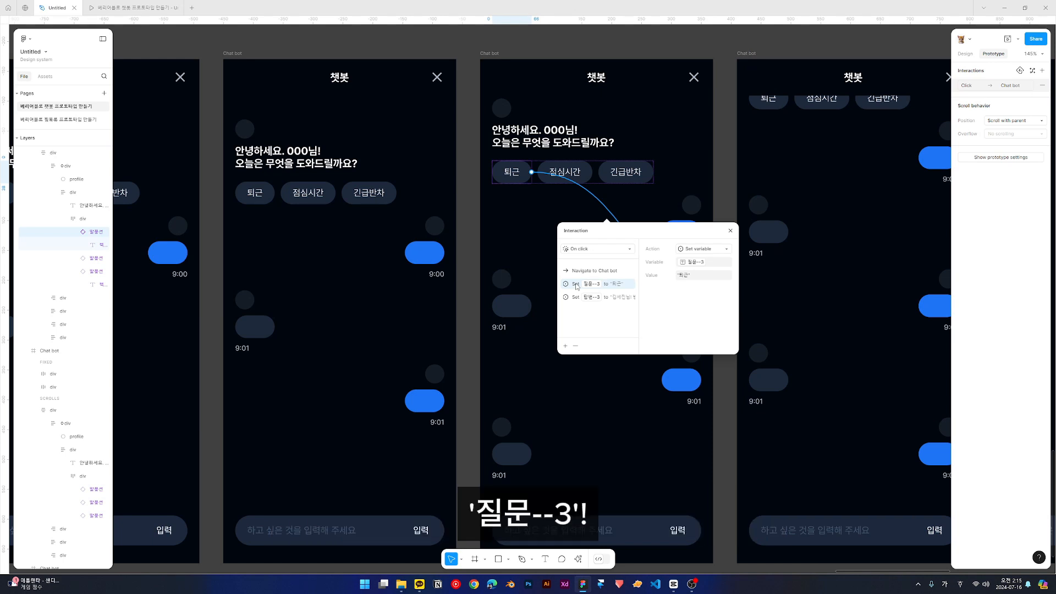
left_click(575, 297)
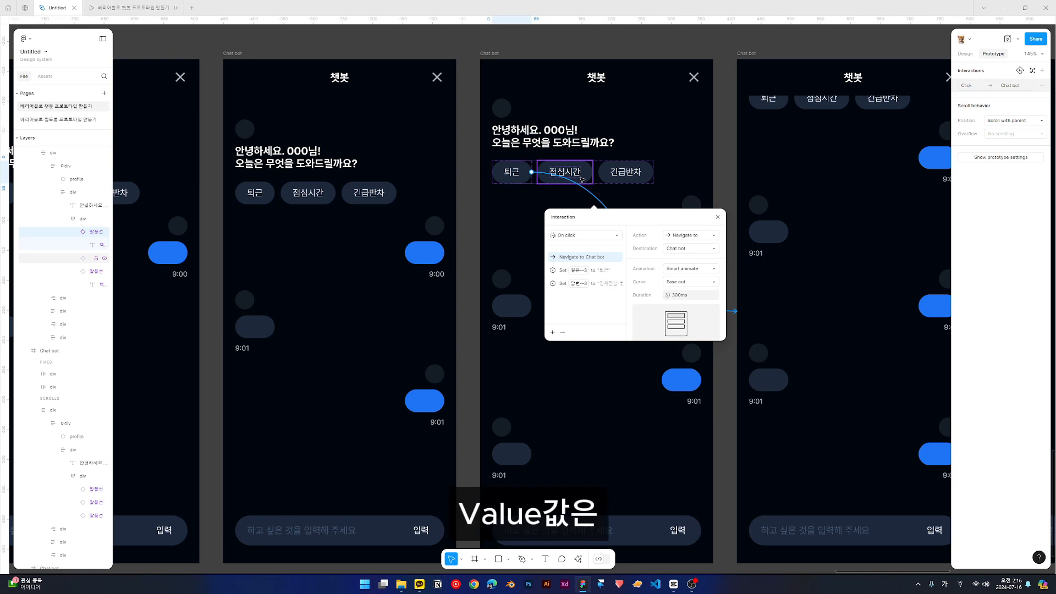
left_click(637, 194)
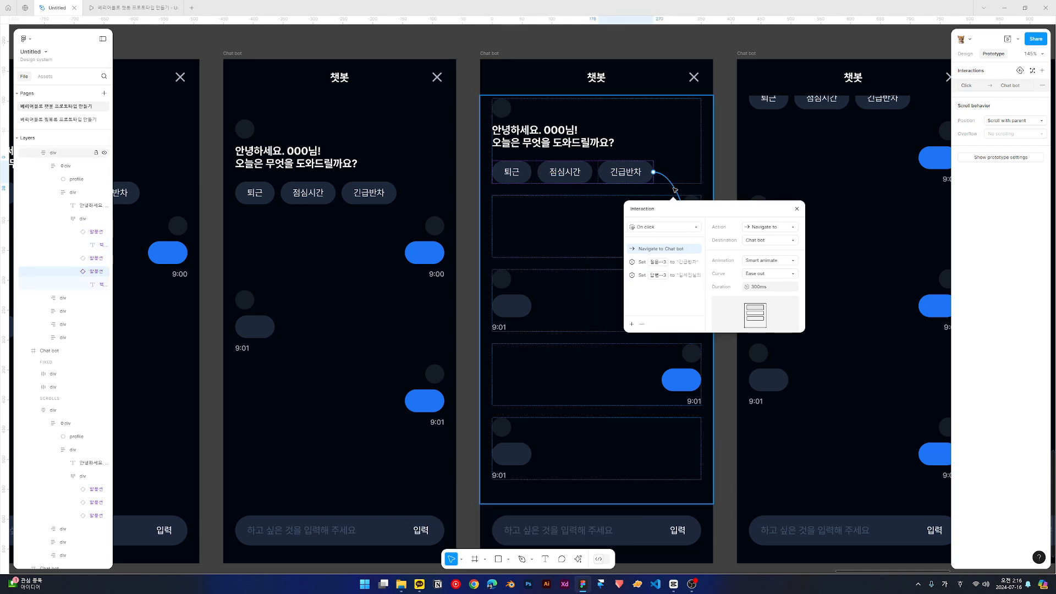
left_click(629, 275)
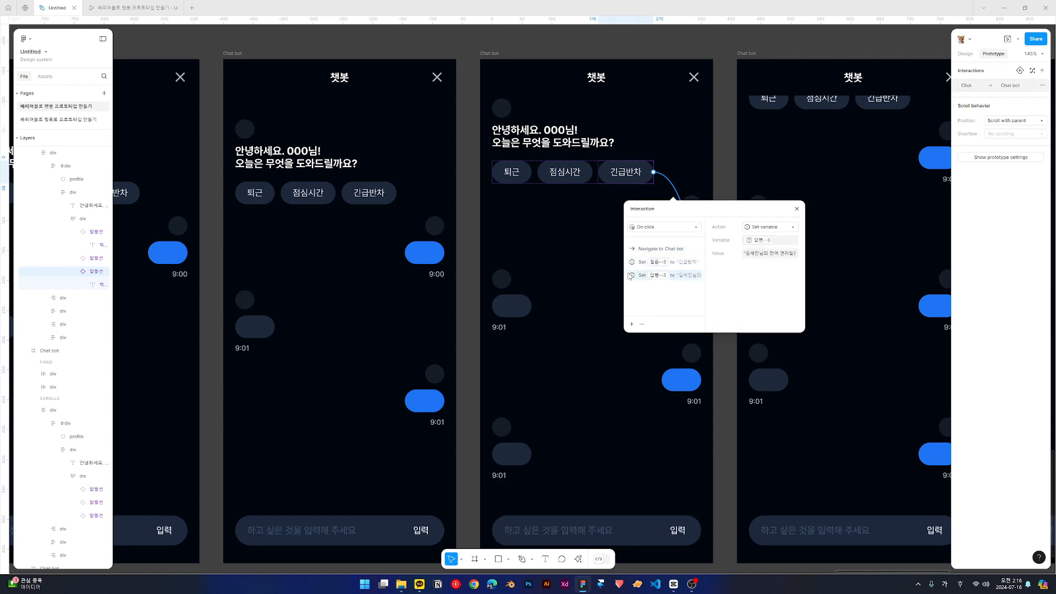
key("Escape")
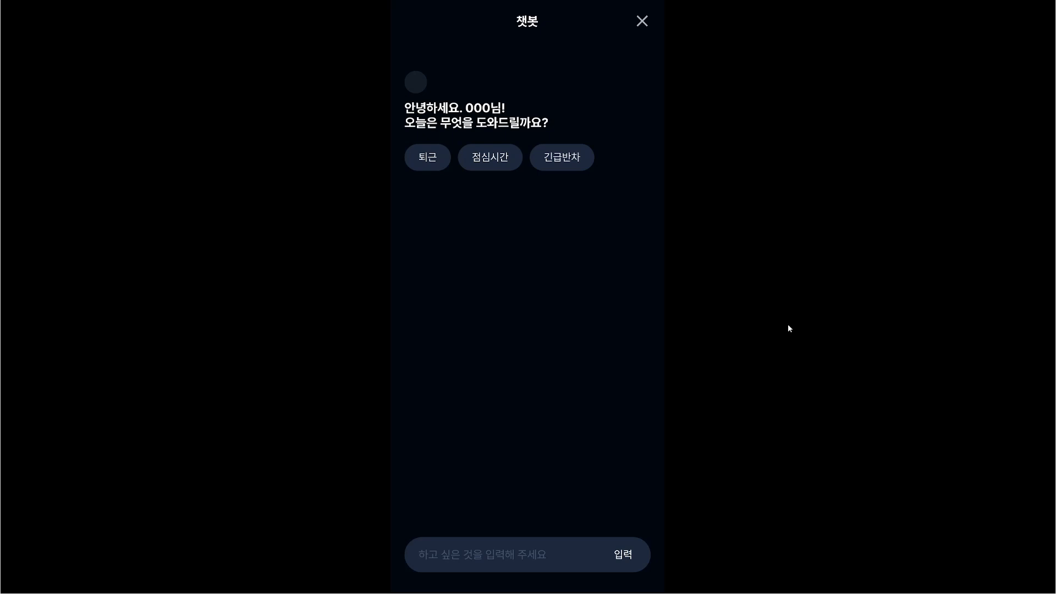
- Test the quick replies in the prototype preview in the order 퇴근, 점심시간, 긴급반차 and look through the whole conversation
left_click(428, 165)
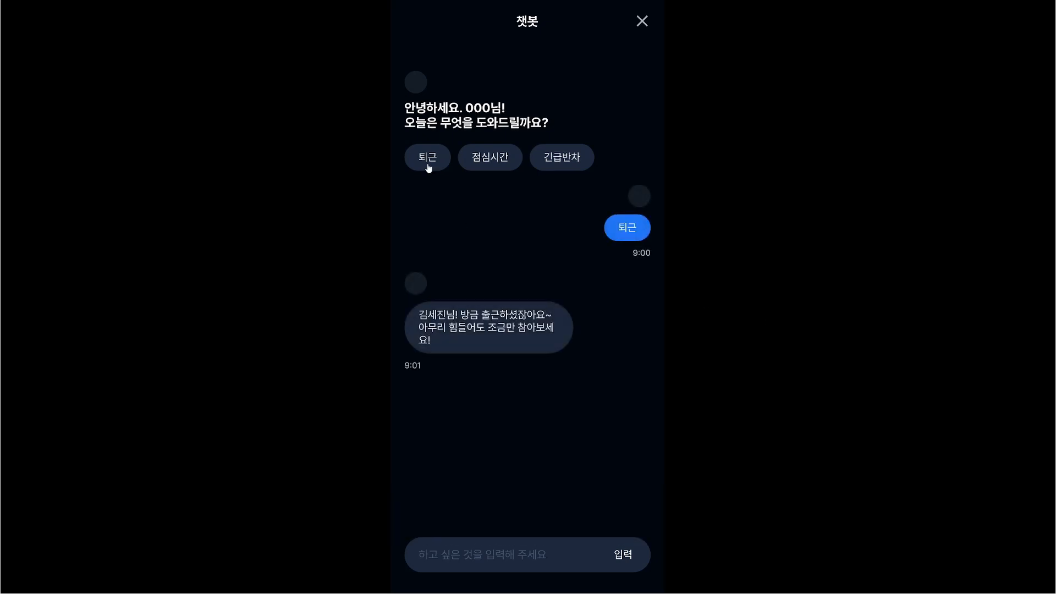
left_click(478, 160)
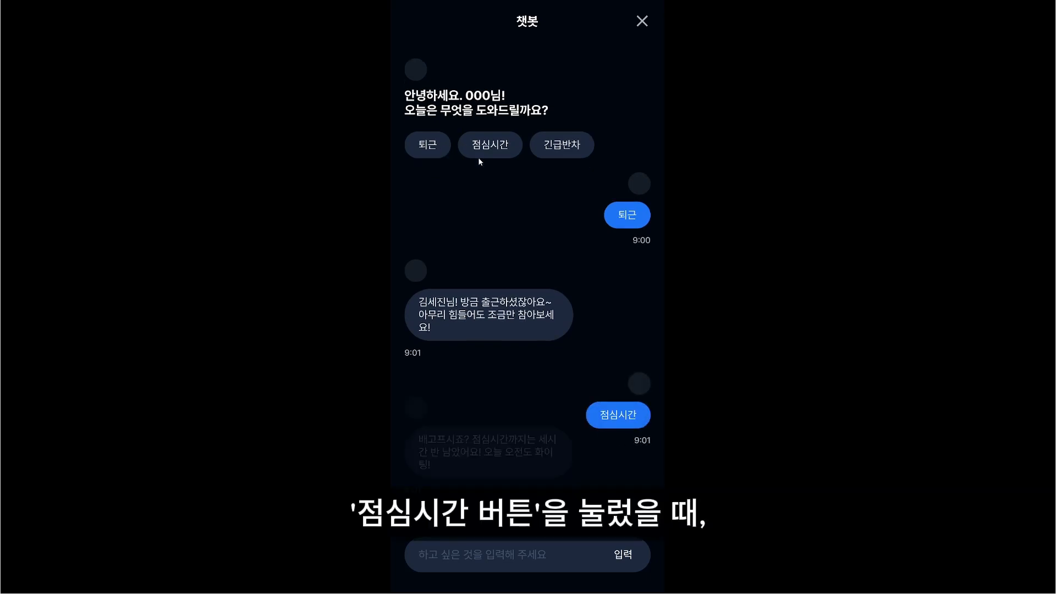
left_click(552, 81)
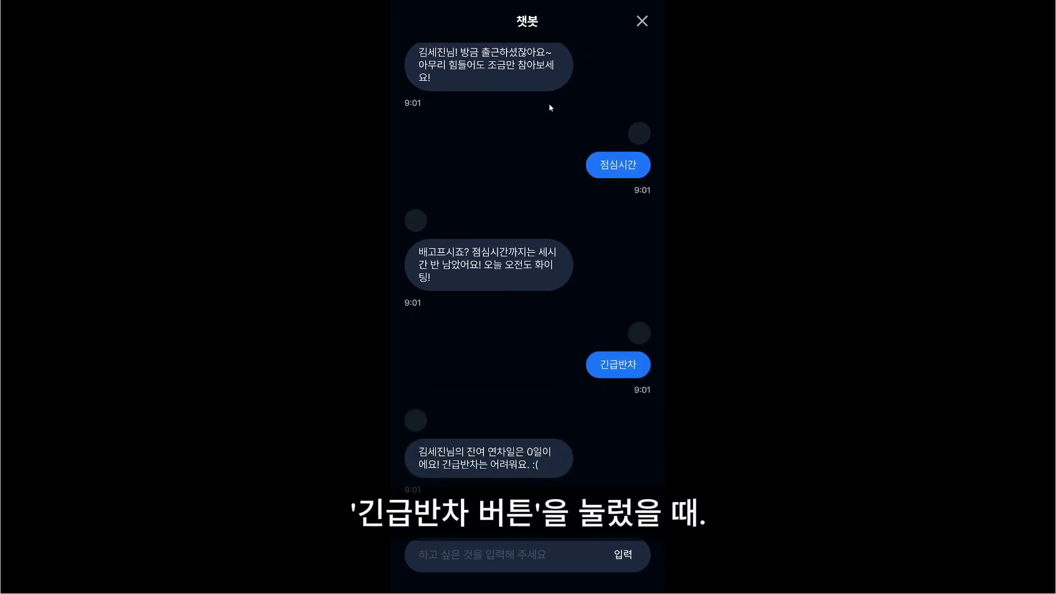
scroll(549, 104, "up", 4)
scroll(548, 103, "down", 4)
scroll(548, 103, "up", 4)
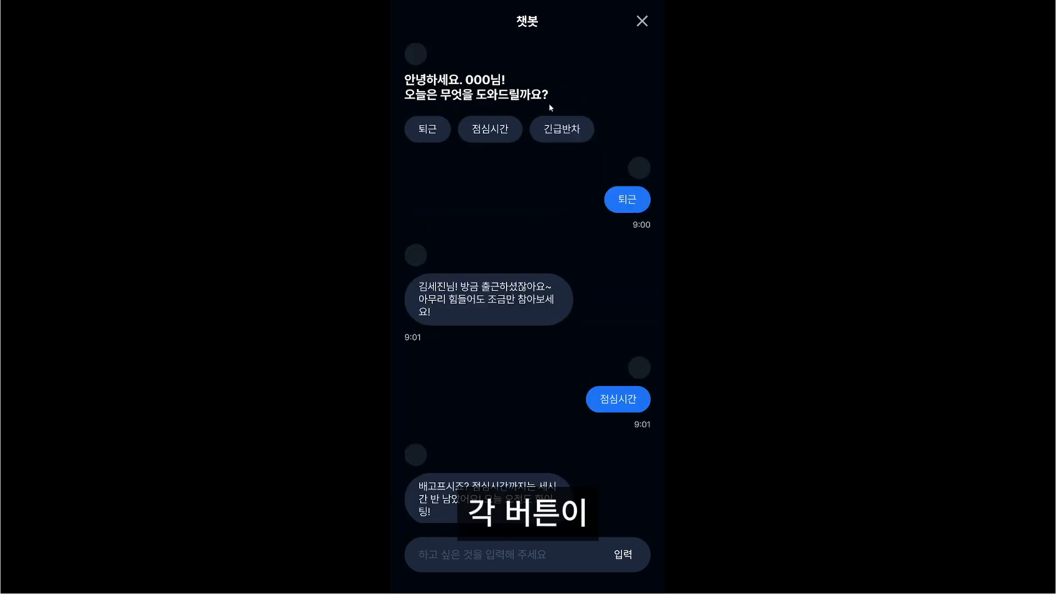
scroll(549, 103, "down", 4)
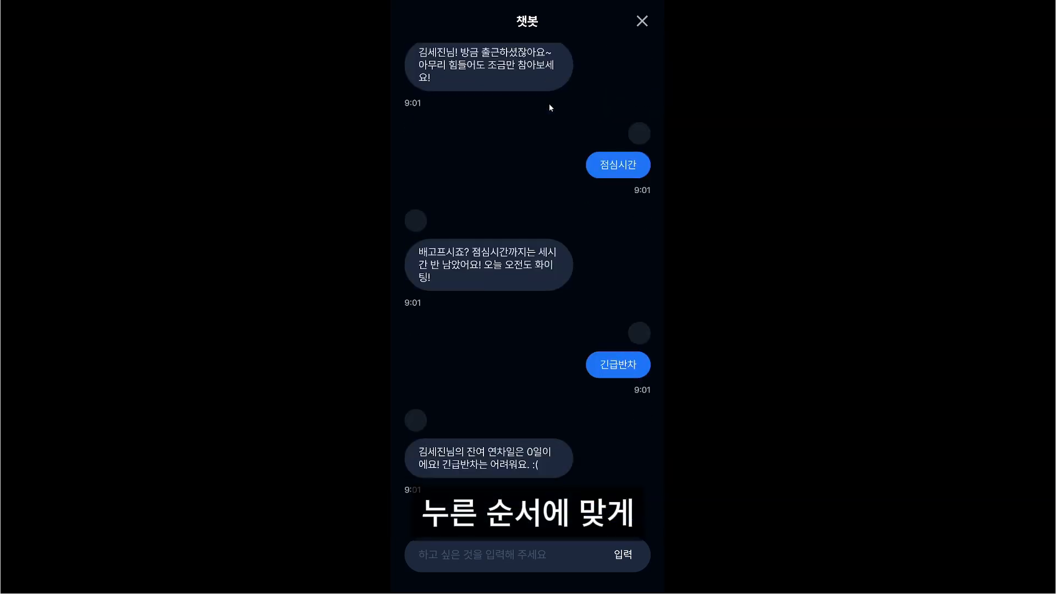
scroll(549, 103, "up", 4)
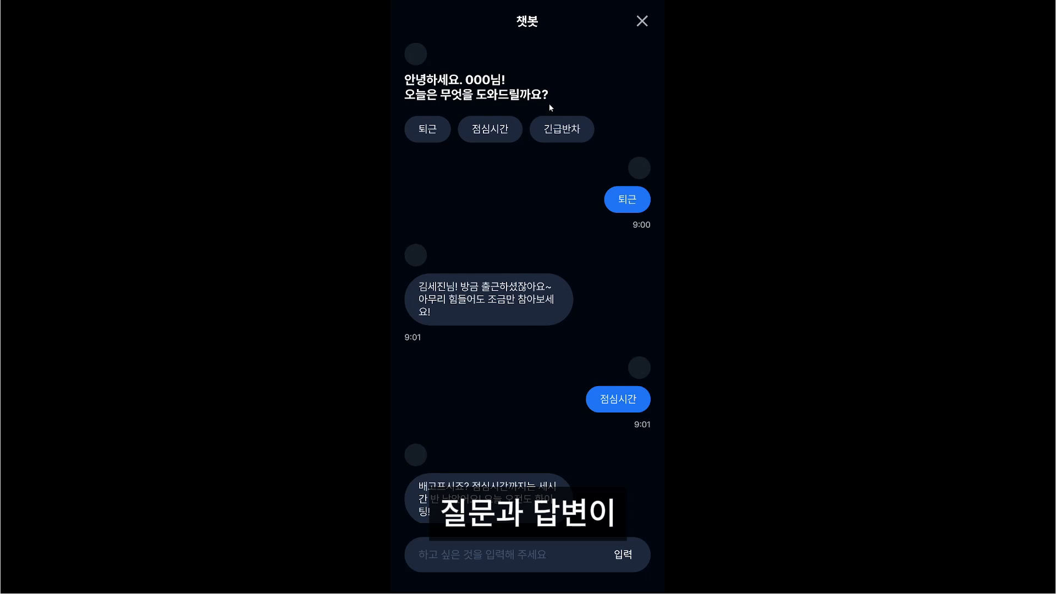
scroll(548, 103, "down", 4)
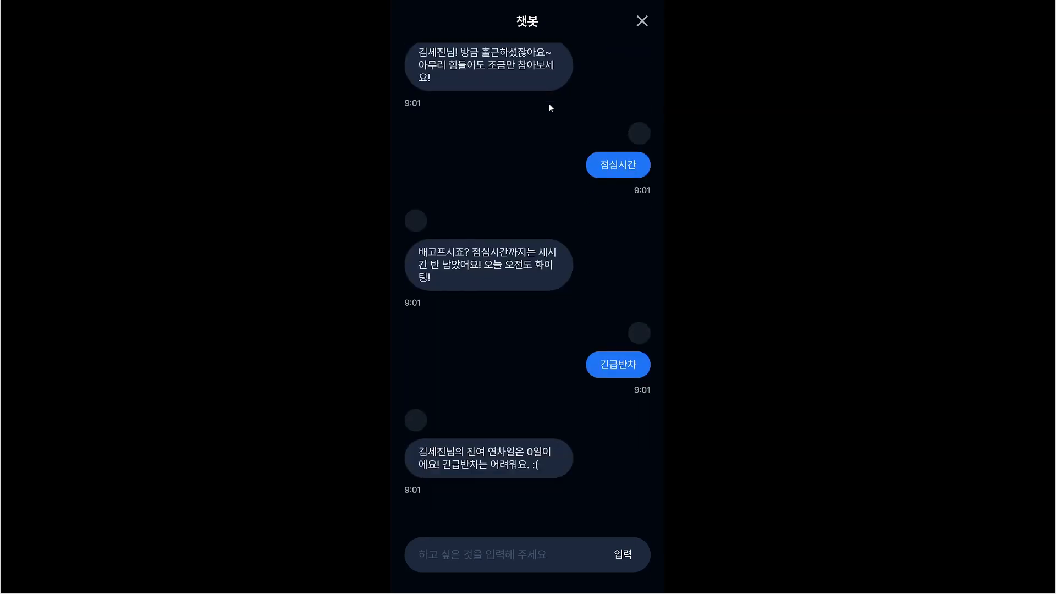
scroll(549, 104, "up", 4)
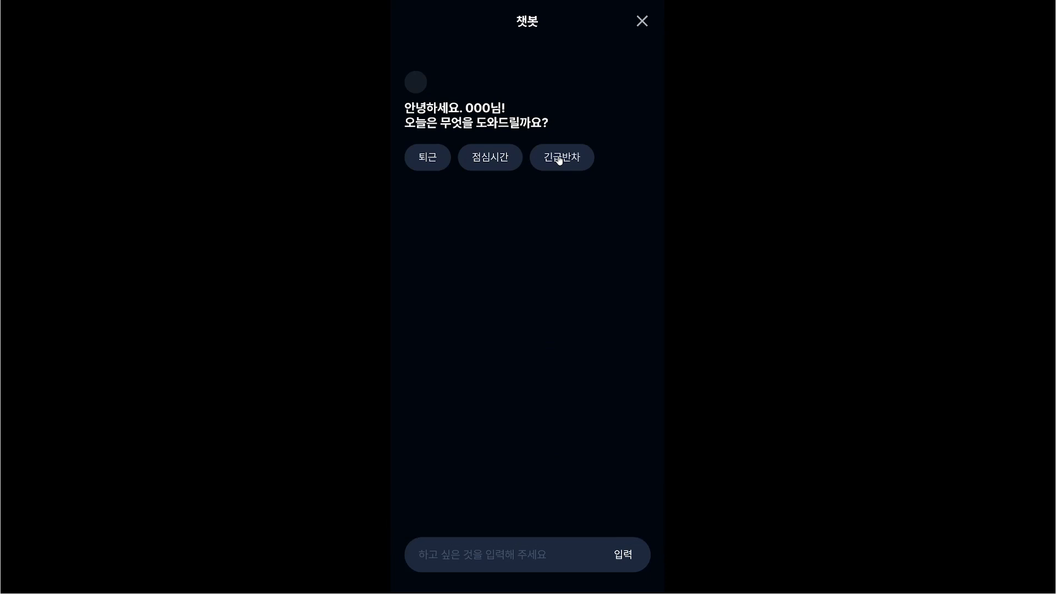
- Test the quick replies in reverse order, 긴급반차, 점심시간, 퇴근, and check the resulting questions and answers
left_click(560, 159)
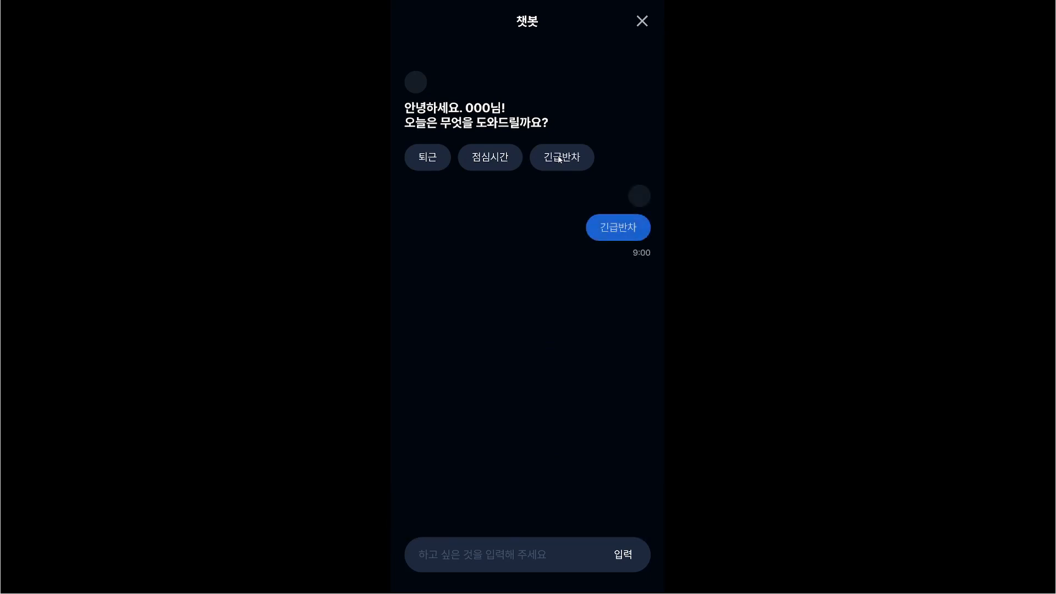
left_click(496, 159)
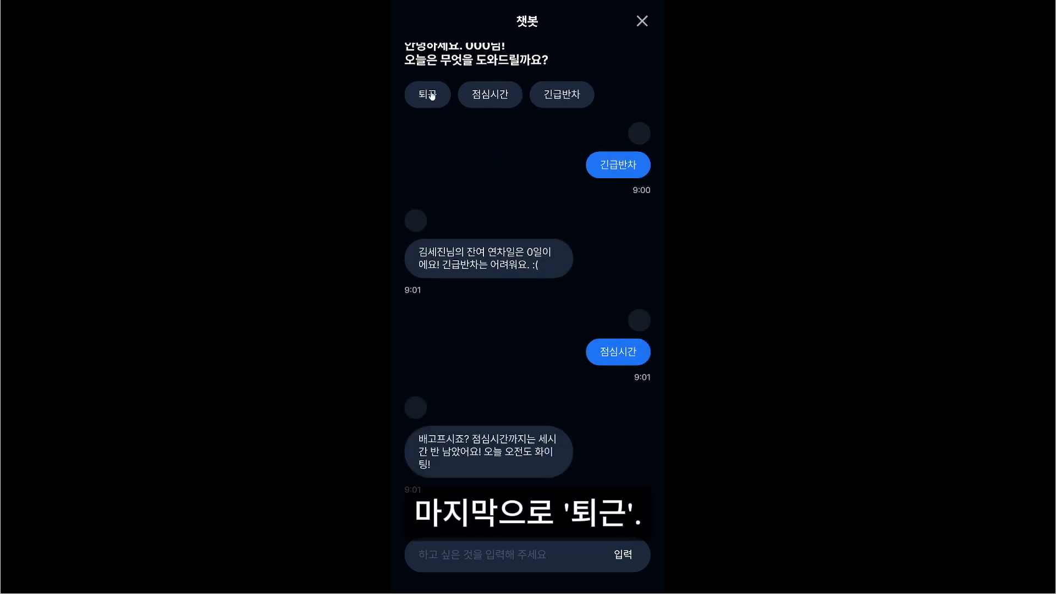
left_click(431, 94)
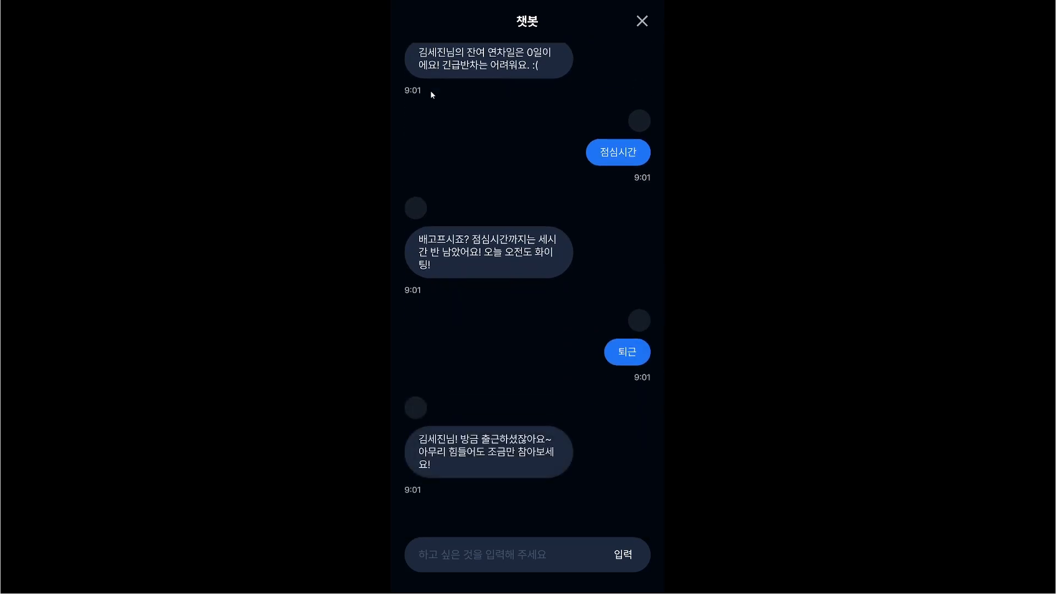
scroll(441, 126, "up", 5)
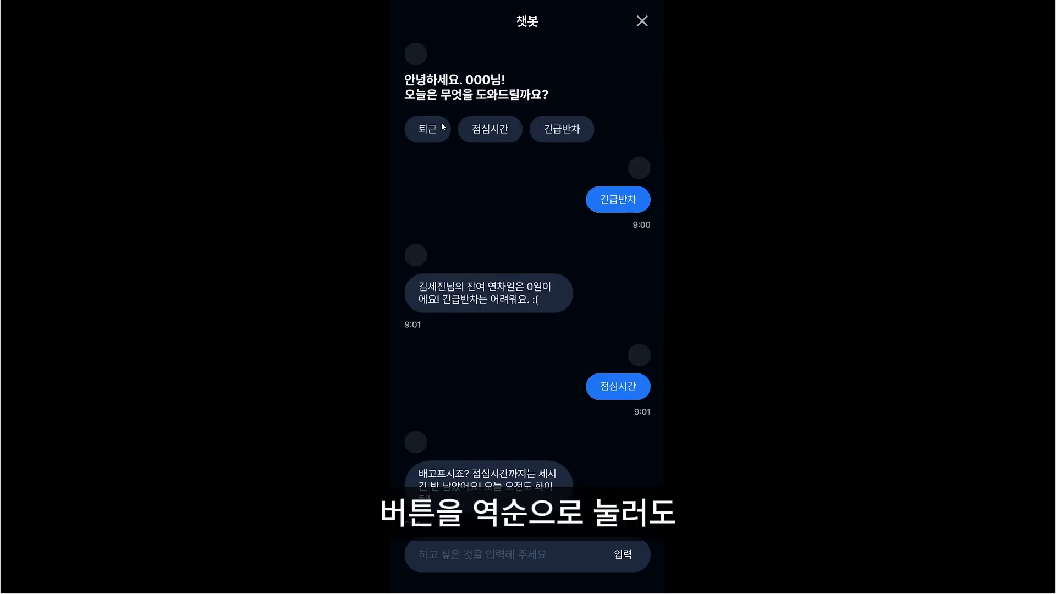